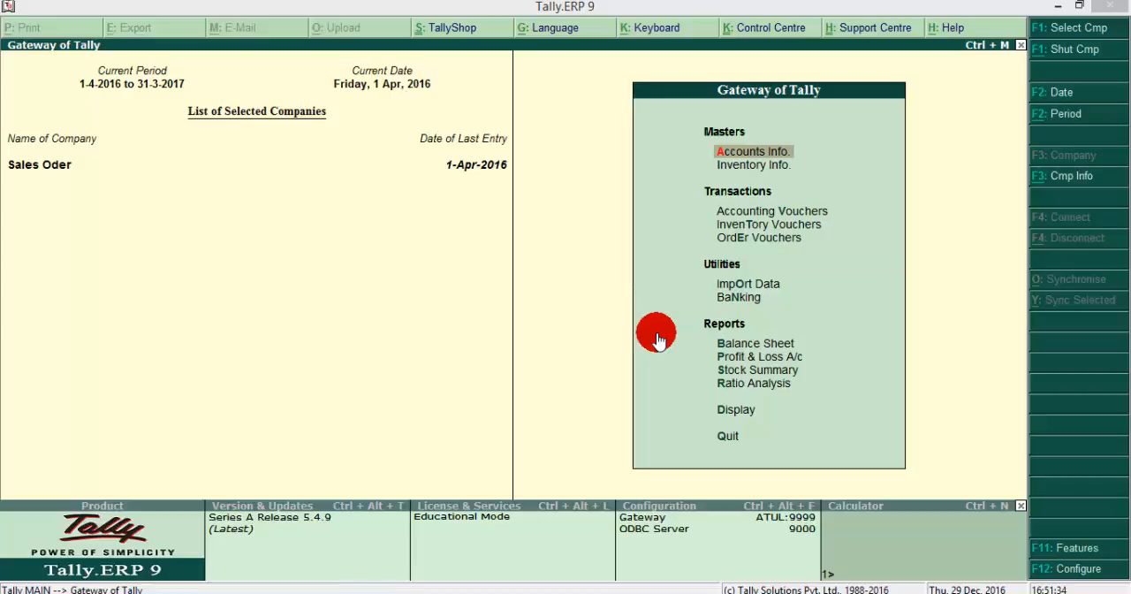
Step: Start creating a new company and name it Ak Computer
left_click(592, 273)
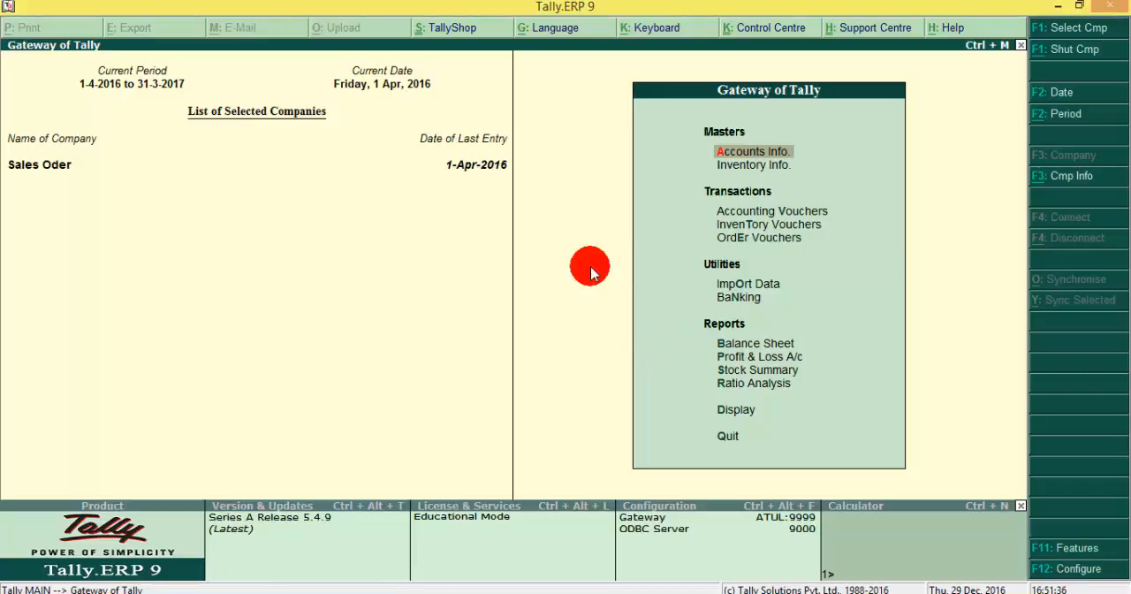
key("alt+F3")
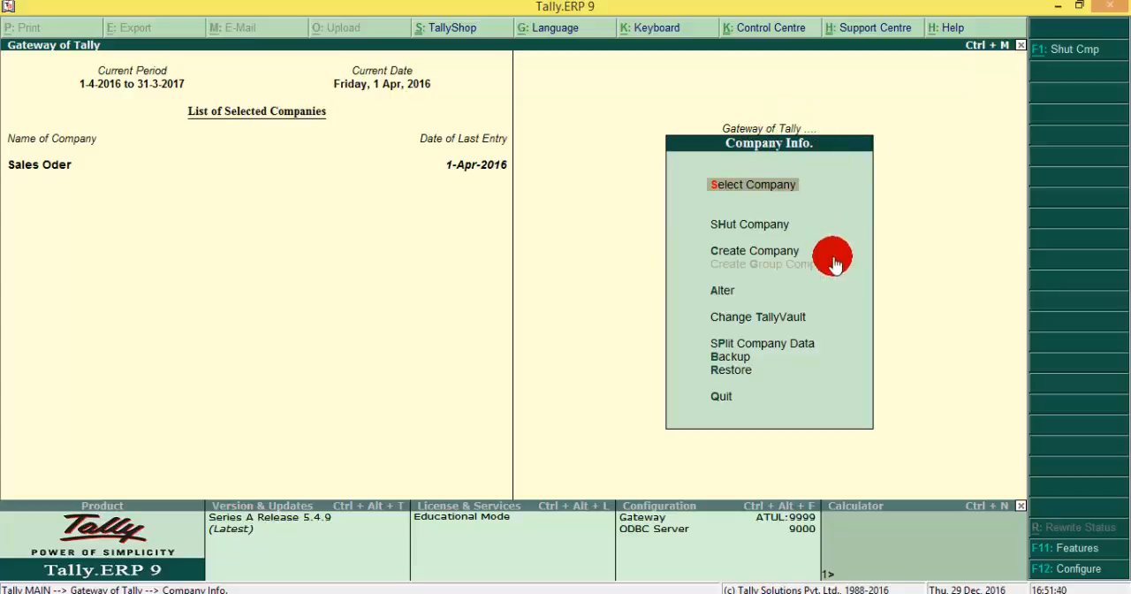
left_click(753, 253)
left_click(753, 253)
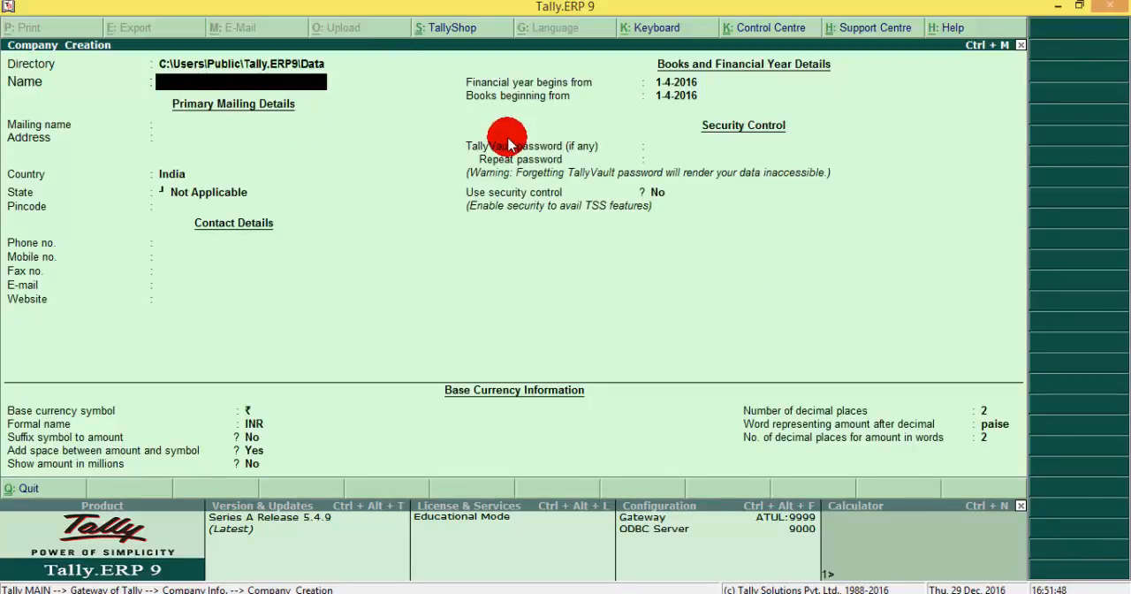
type("Ak")
type(" Coputer")
key("BackSpace")
key("BackSpace")
key("BackSpace")
key("BackSpace")
key("BackSpace")
type("mputer")
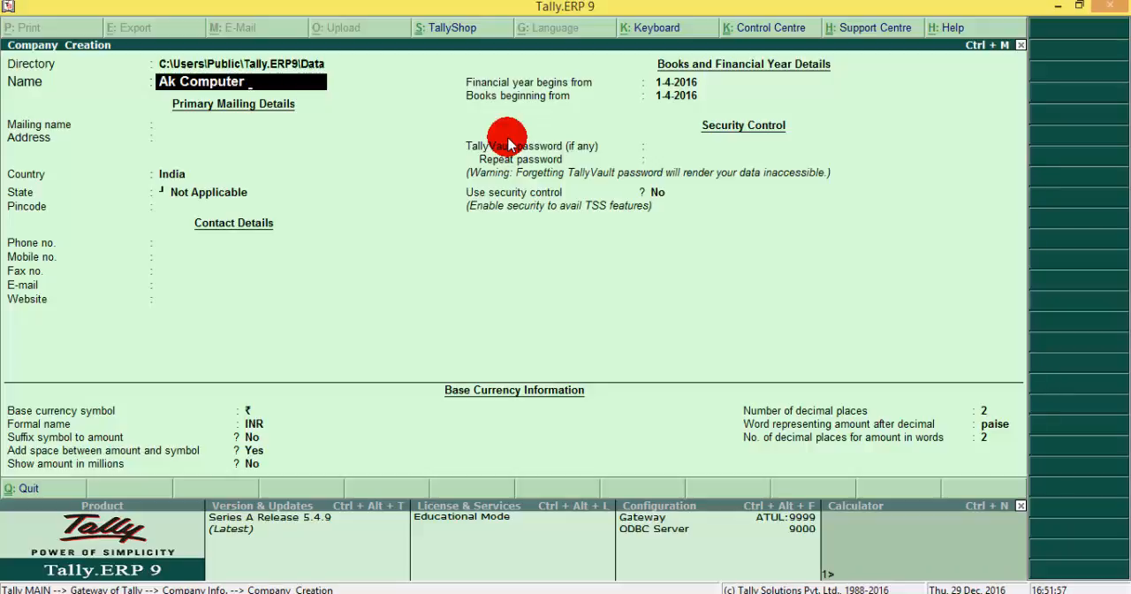
key("Return")
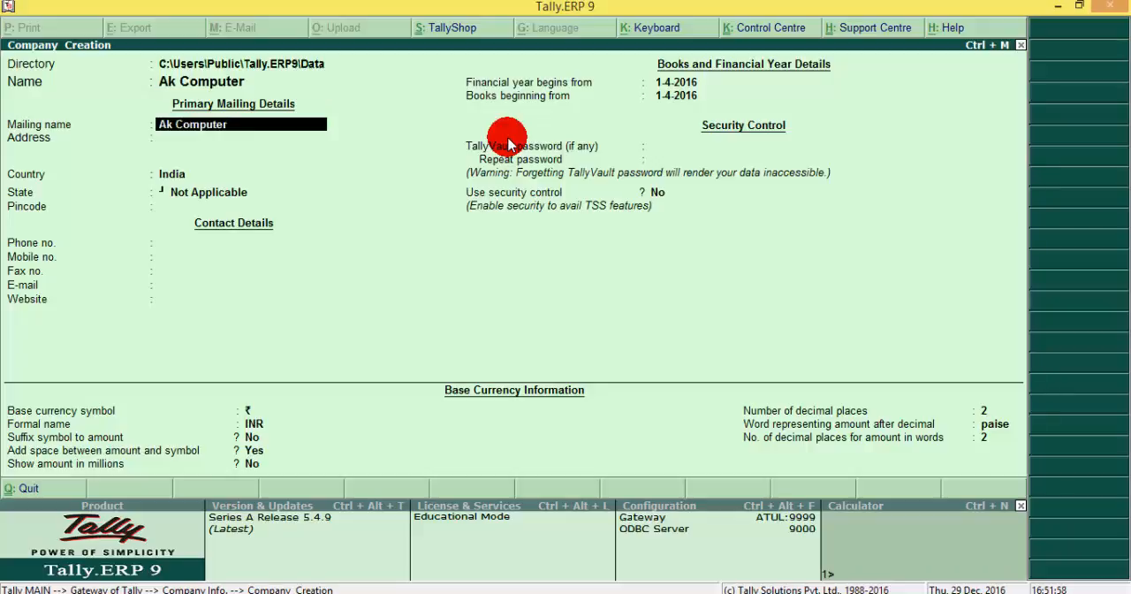
Step: Keep the mailing name and India as country, leave the address blank, set the state to Delhi and enter the company's pincode
key("Return")
key("Return")
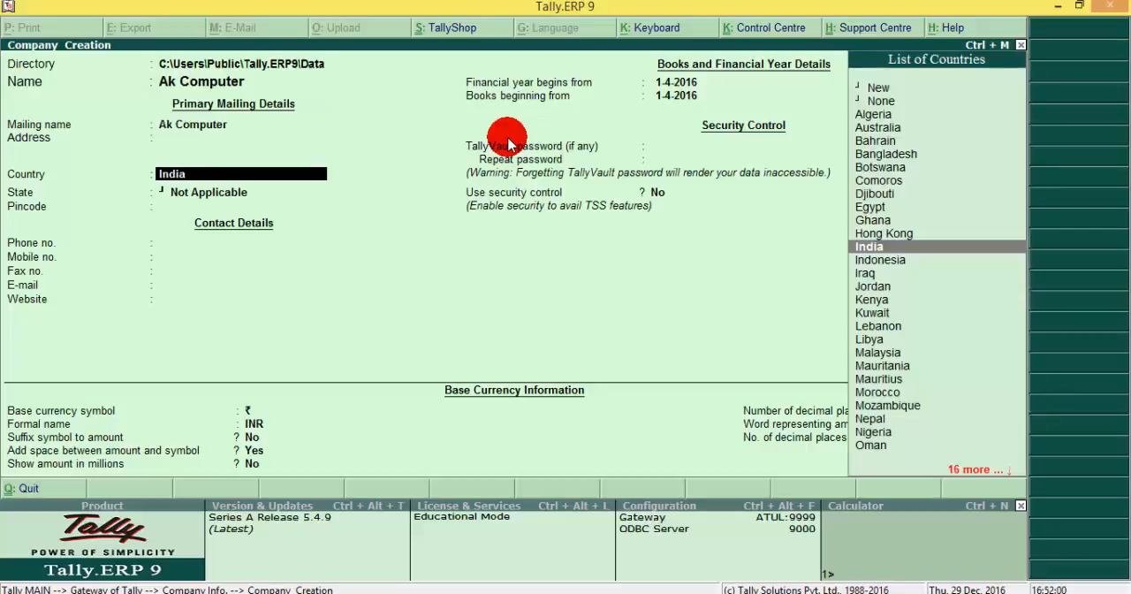
key("Return")
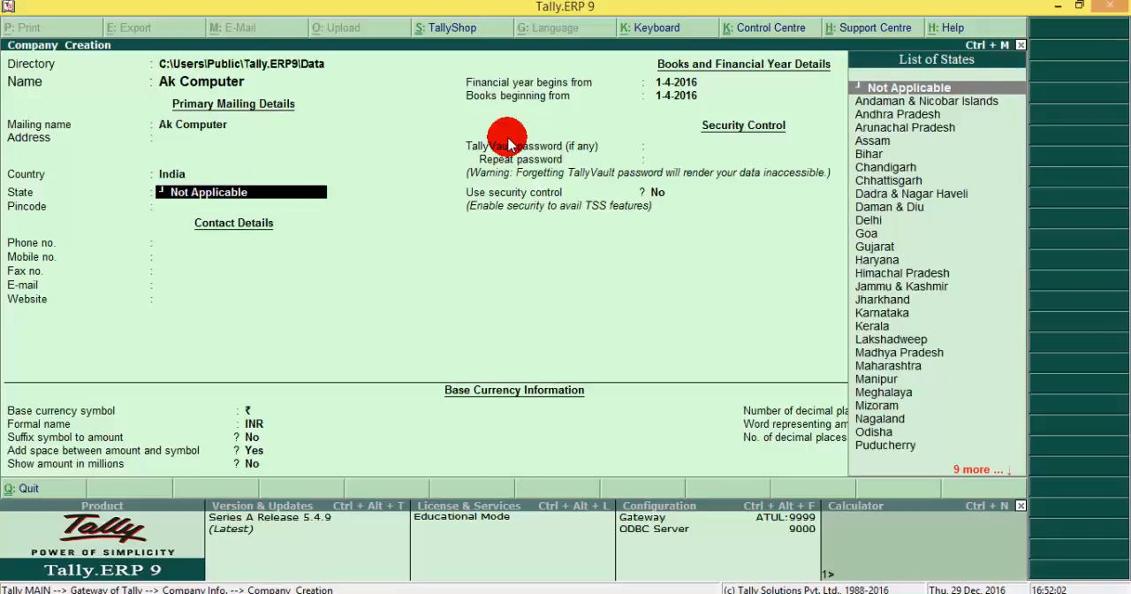
type("de")
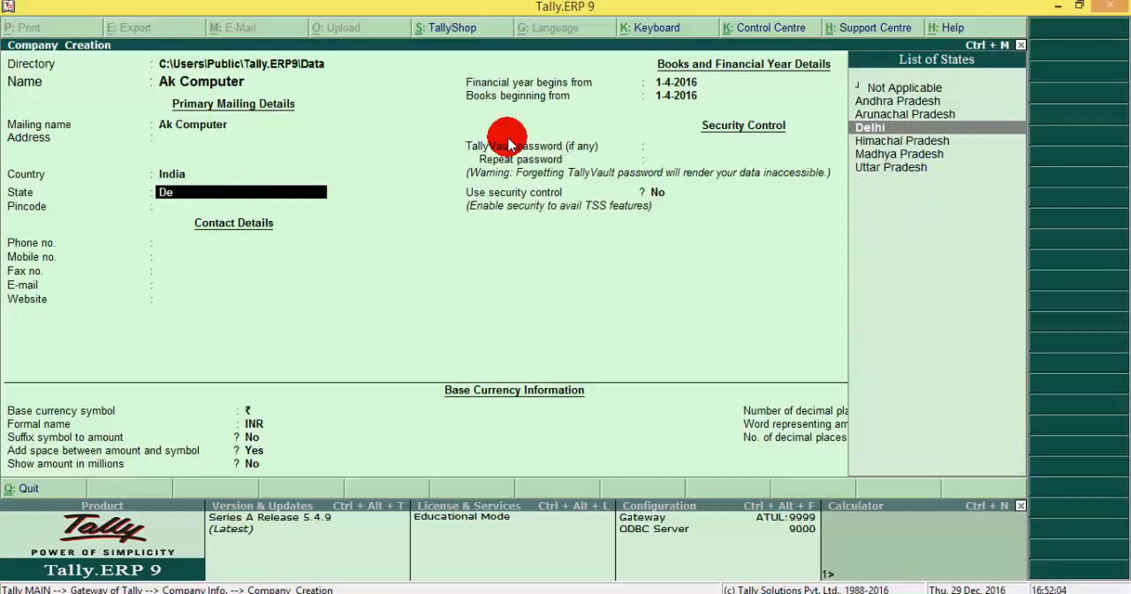
key("Return")
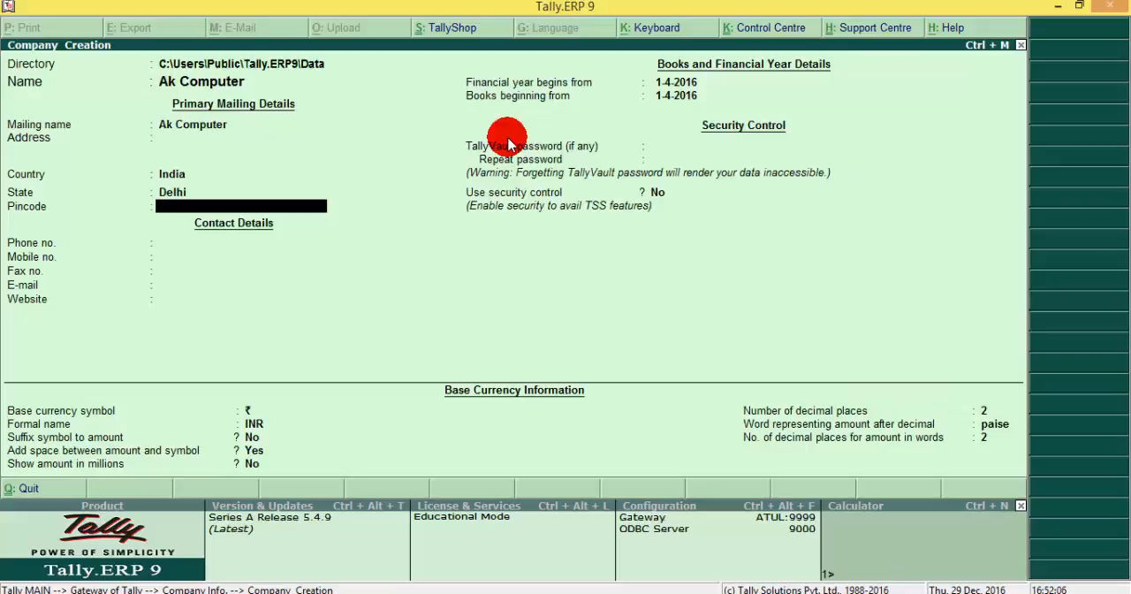
type("110056")
key("Return")
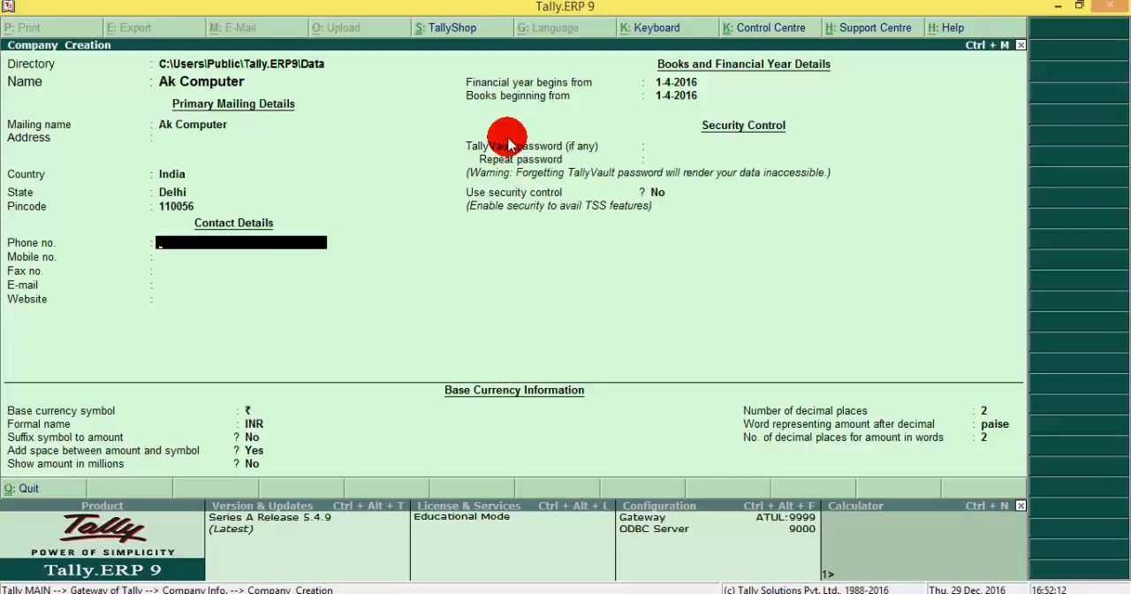
Step: Enter the company's mobile number, leaving the phone, fax, e-mail and website details blank
key("Return")
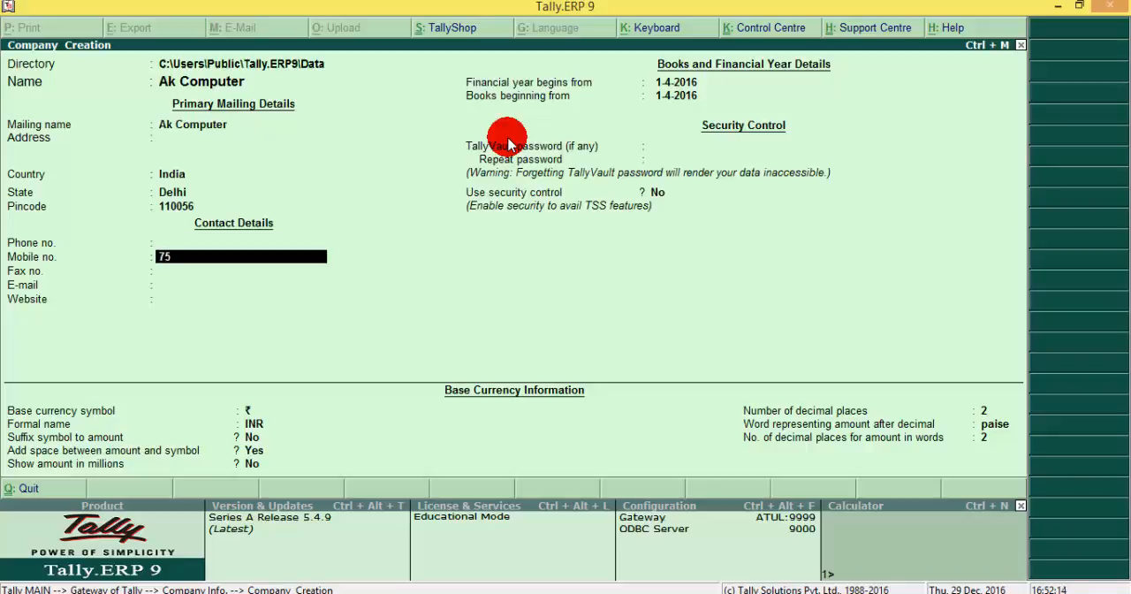
key("Return")
key("Return")
key("Return")
key("Return")
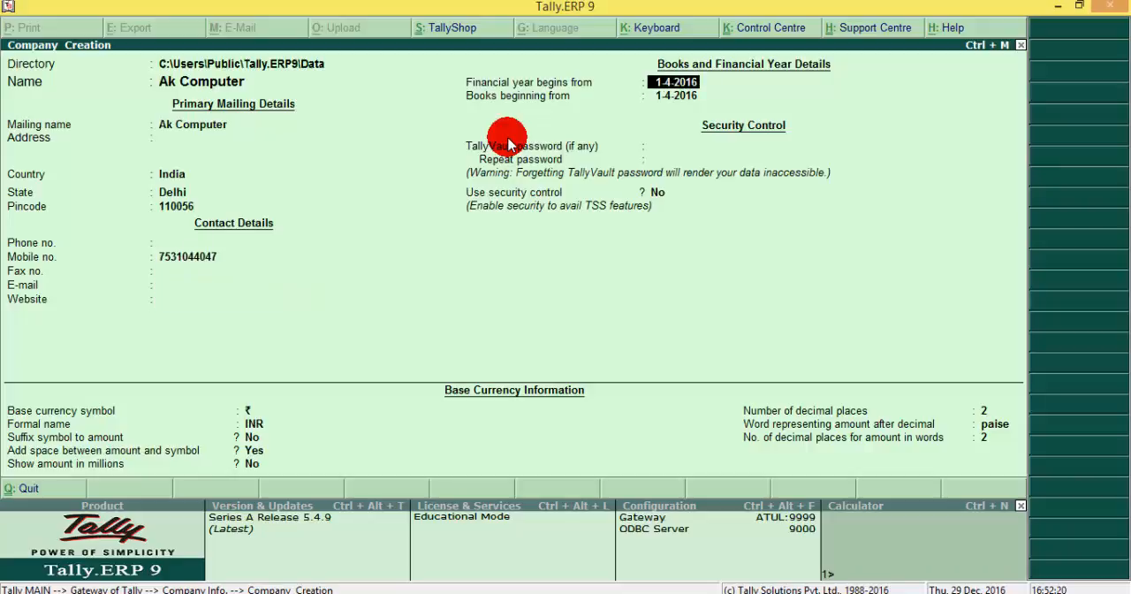
Step: Keep the default financial year, security and base currency settings and save the new company
key("Return")
key("Return")
key("Return")
key("Return")
key("Return")
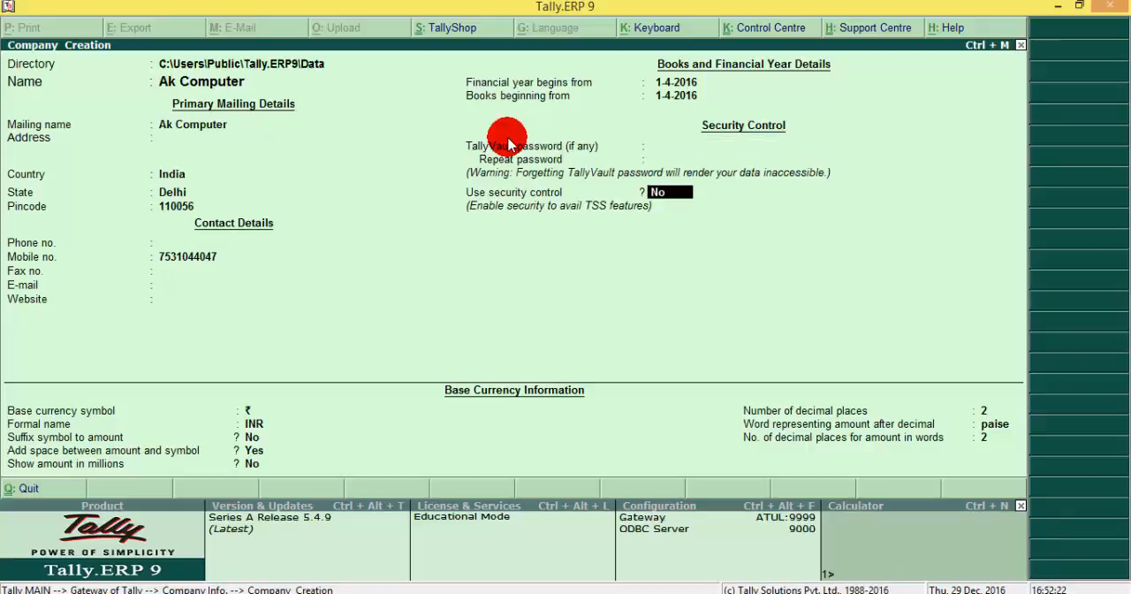
key("Return")
key("Return")
key("Return")
key("Return")
key("Return")
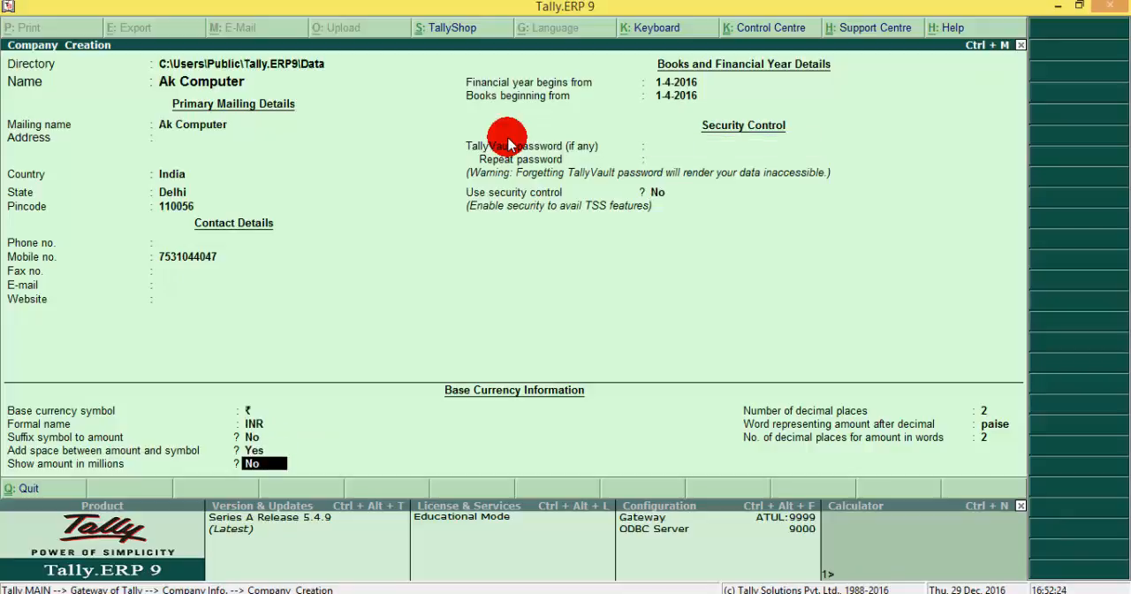
key("Return")
key("Return")
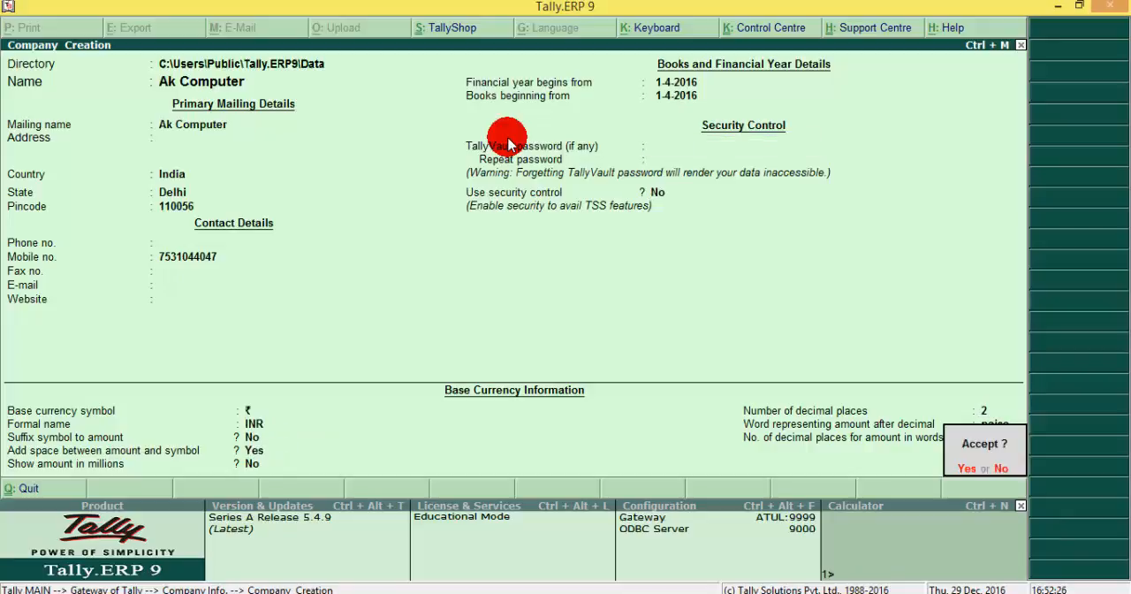
left_click(508, 137)
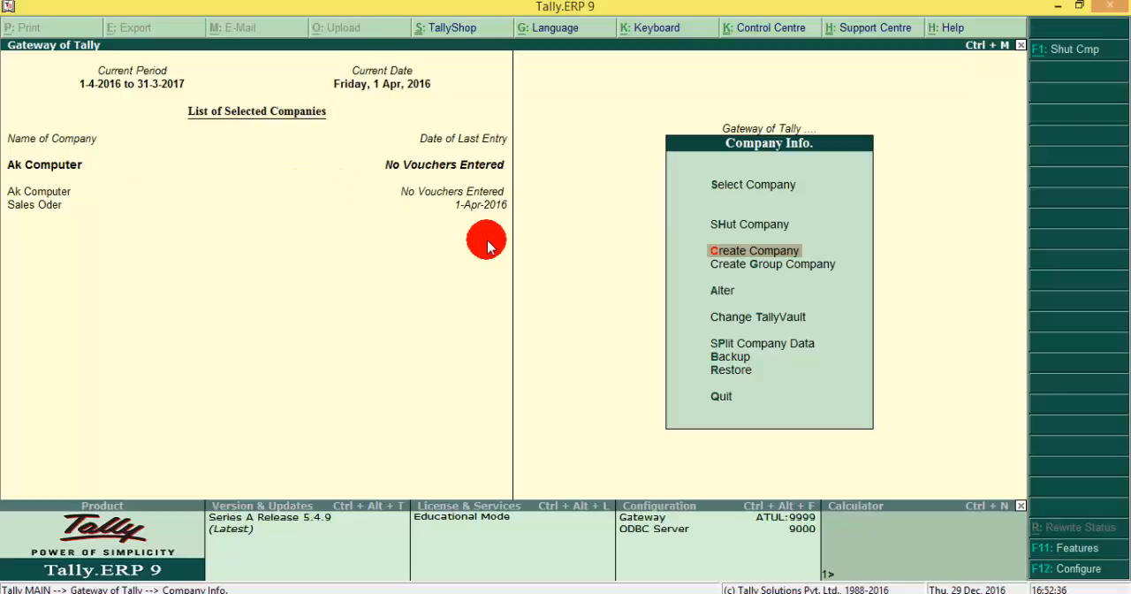
Step: Start creating a single ledger in Ak Computer and name it Purchase
left_click(785, 130)
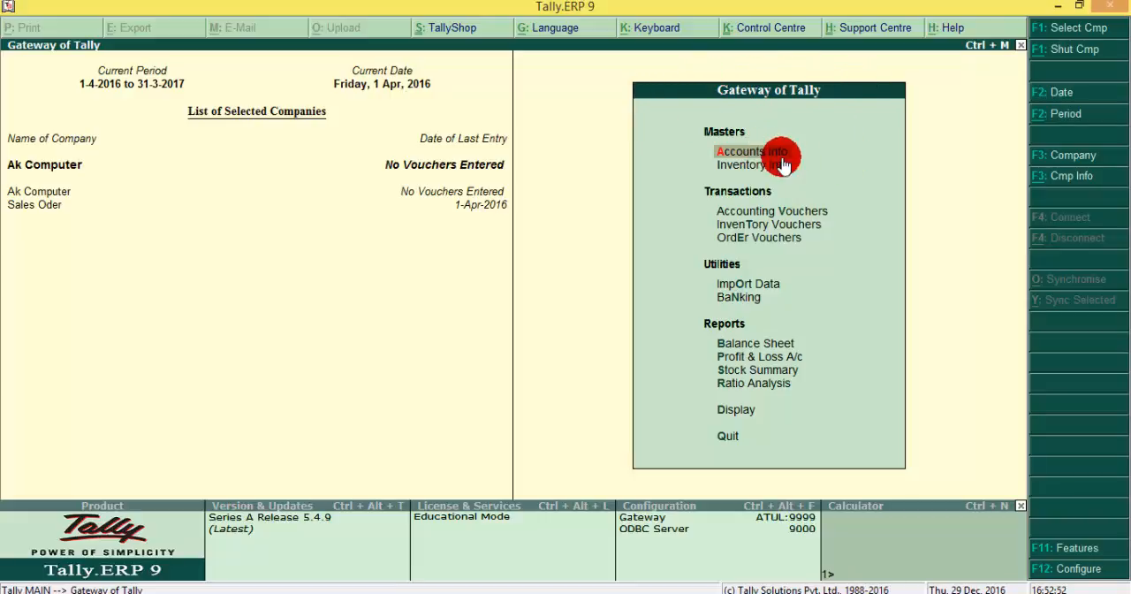
key("Return")
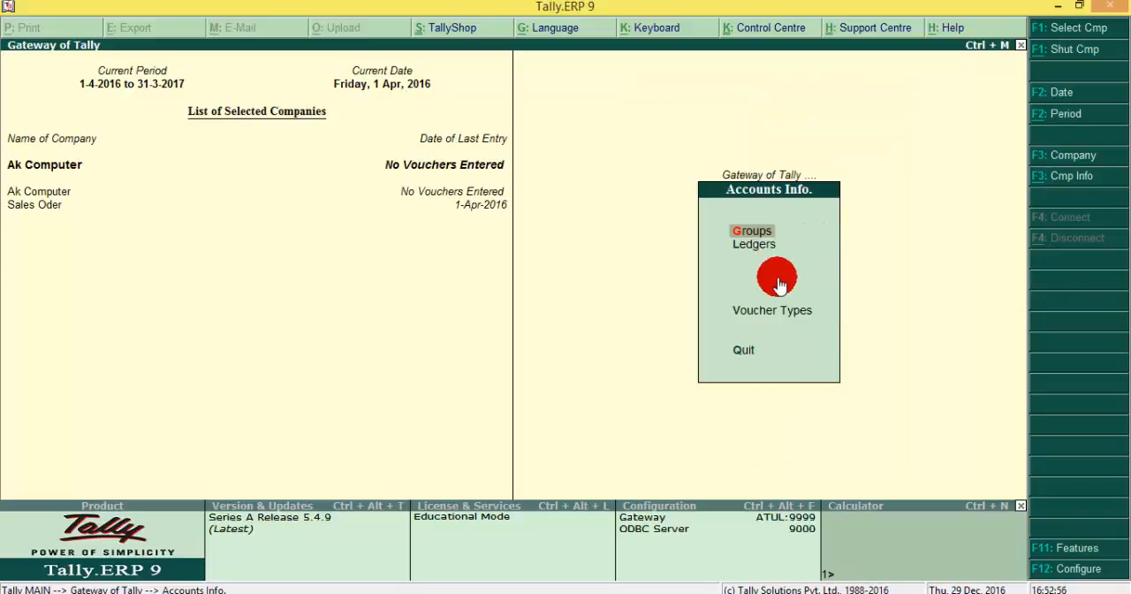
left_click(751, 248)
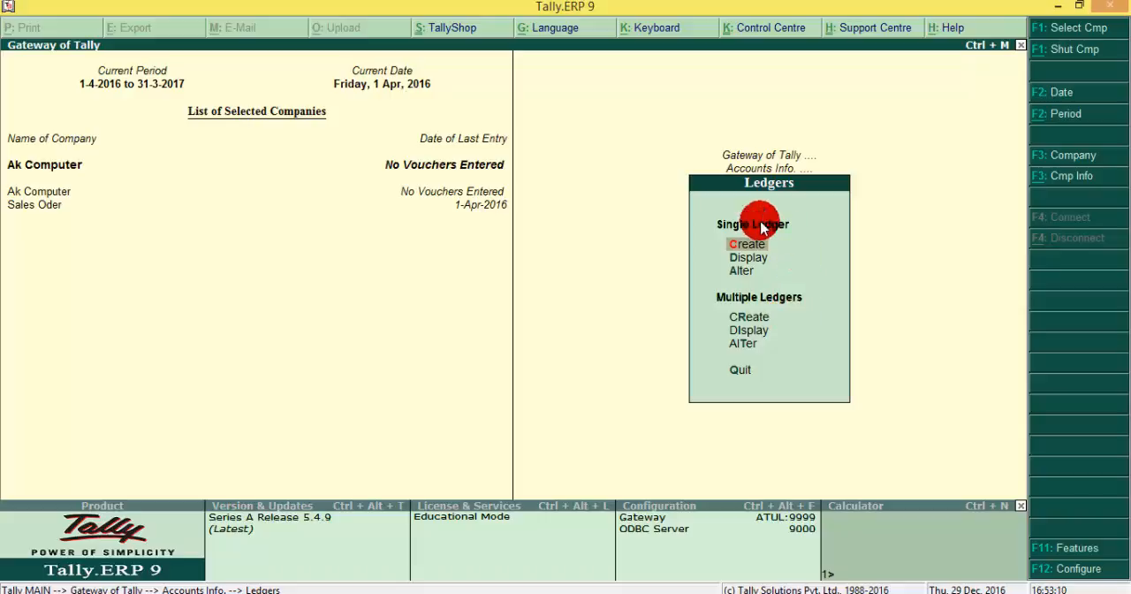
left_click(847, 253)
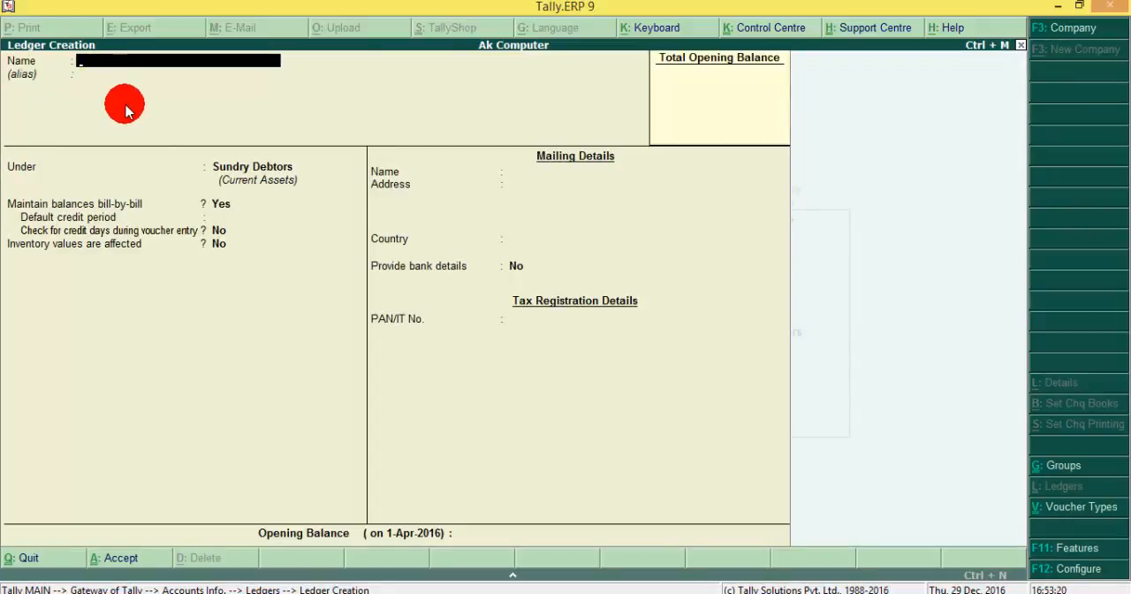
type("Purcg")
key("BackSpace")
type("hase")
key("Return")
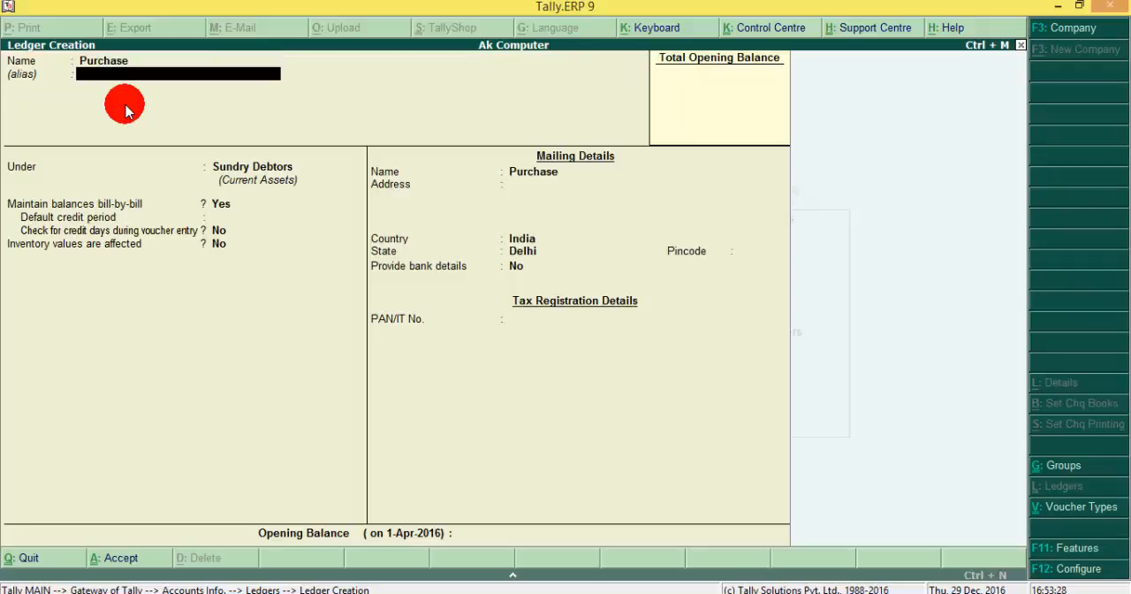
Step: Place the Purchase ledger under Purchase Accounts and keep Inventory values are affected at Yes
key("Return")
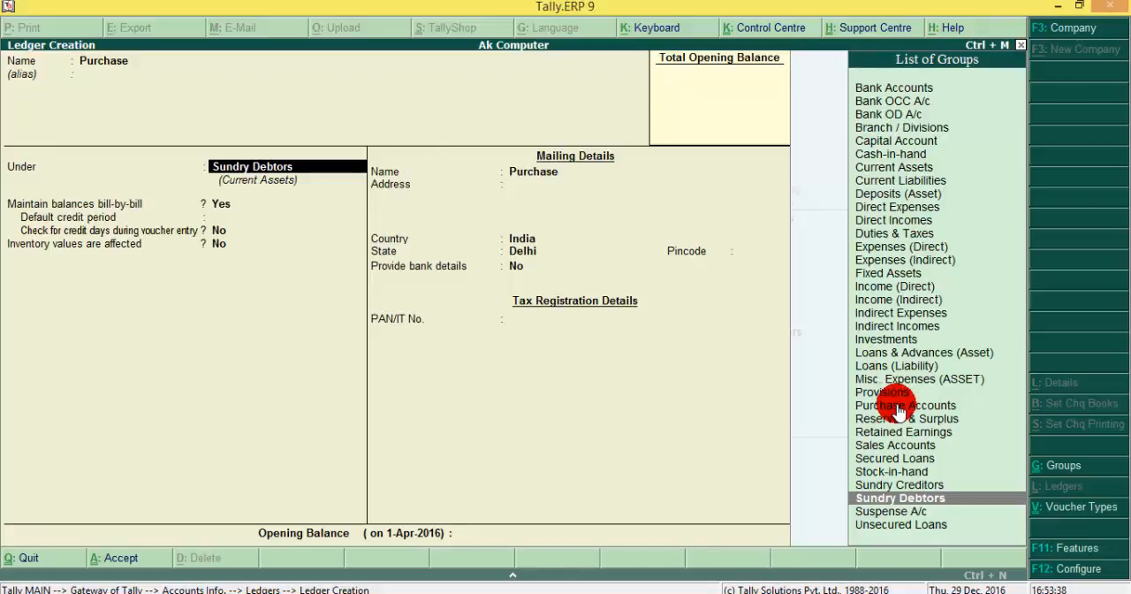
type("Pu")
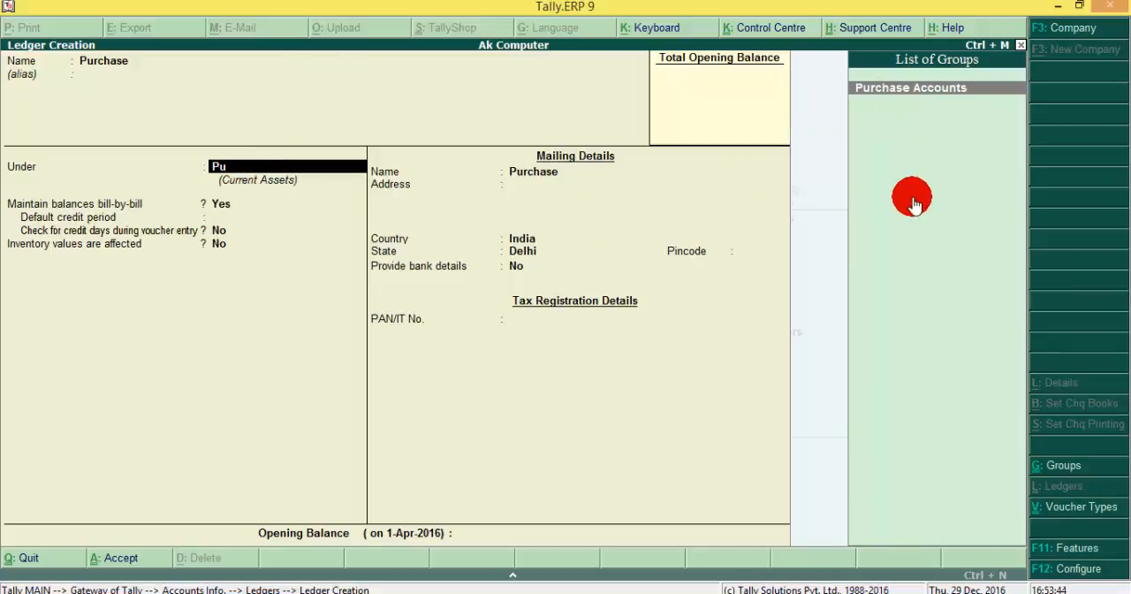
key("Return")
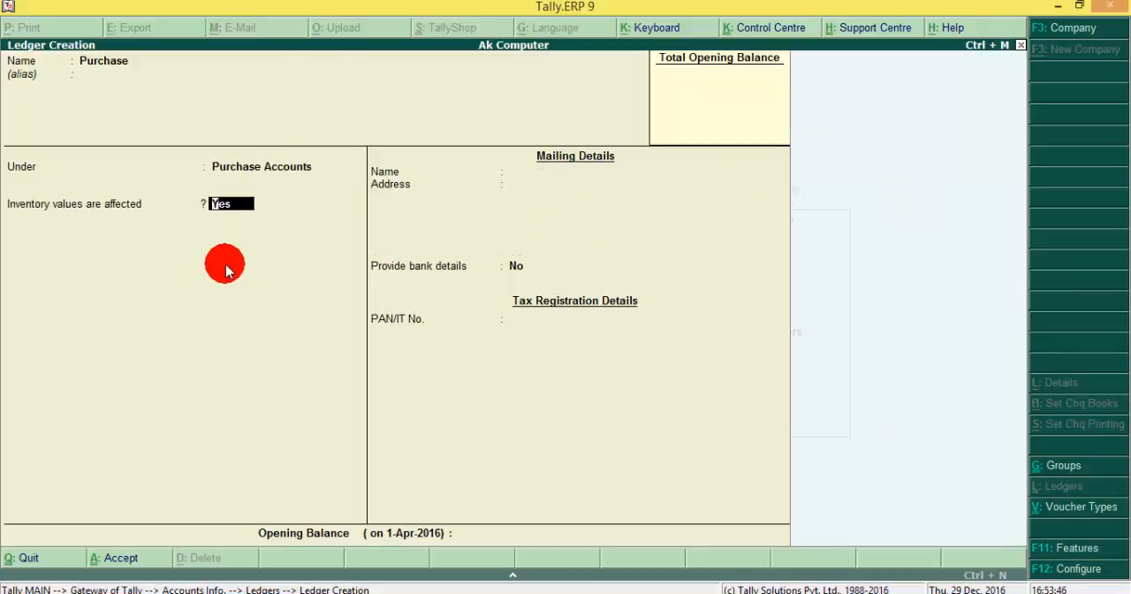
key("Return")
key("Return")
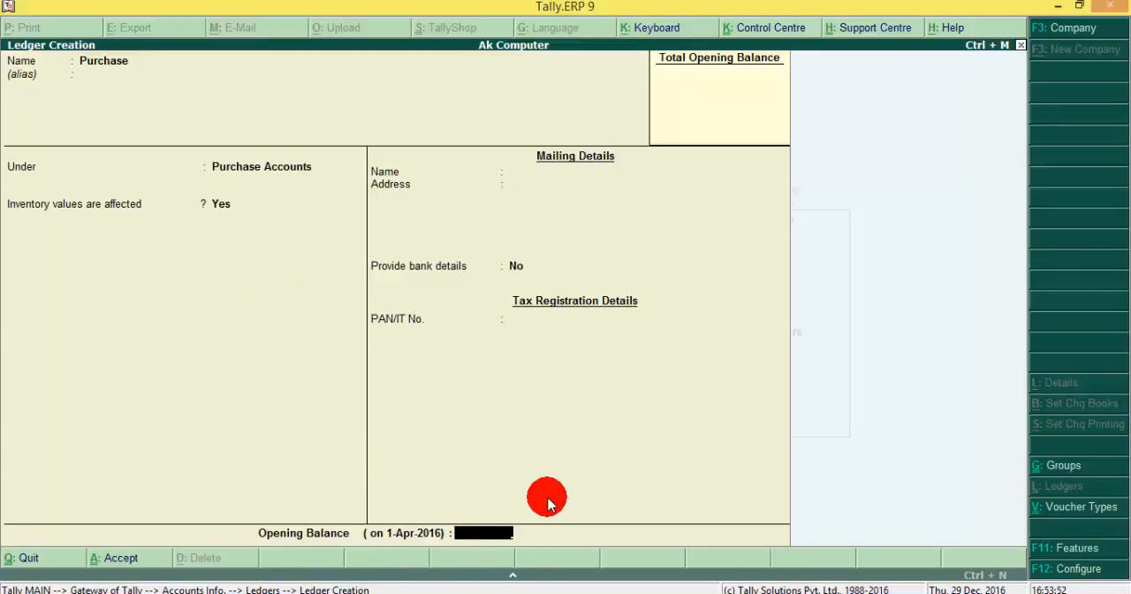
Step: Give the Purchase ledger an opening balance of 1,000.00 Dr and save it
type("000")
key("Return")
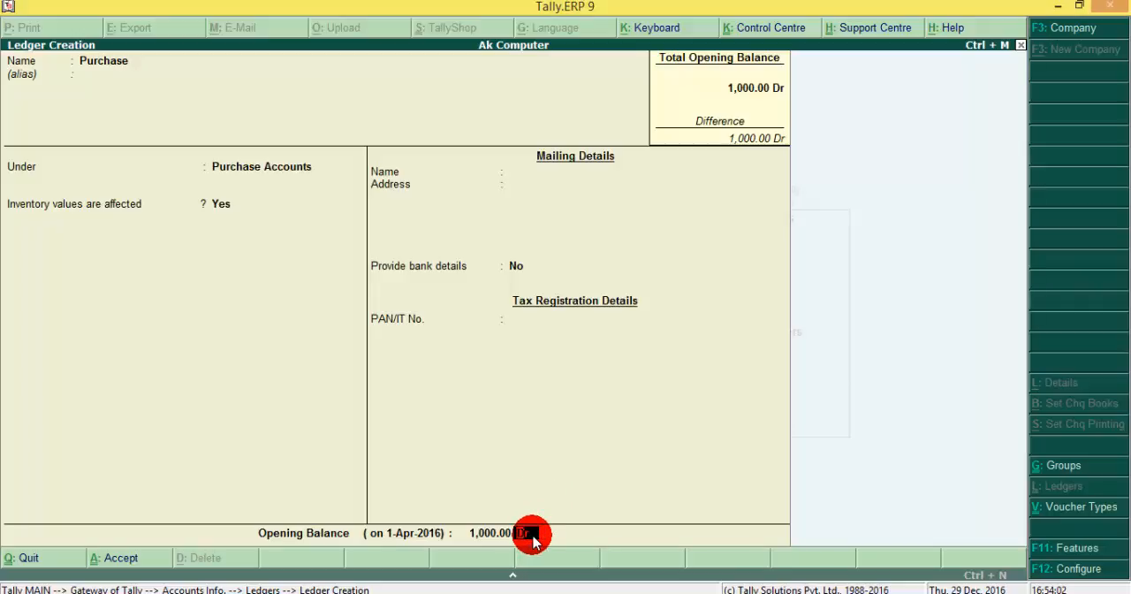
key("Return")
key("Return")
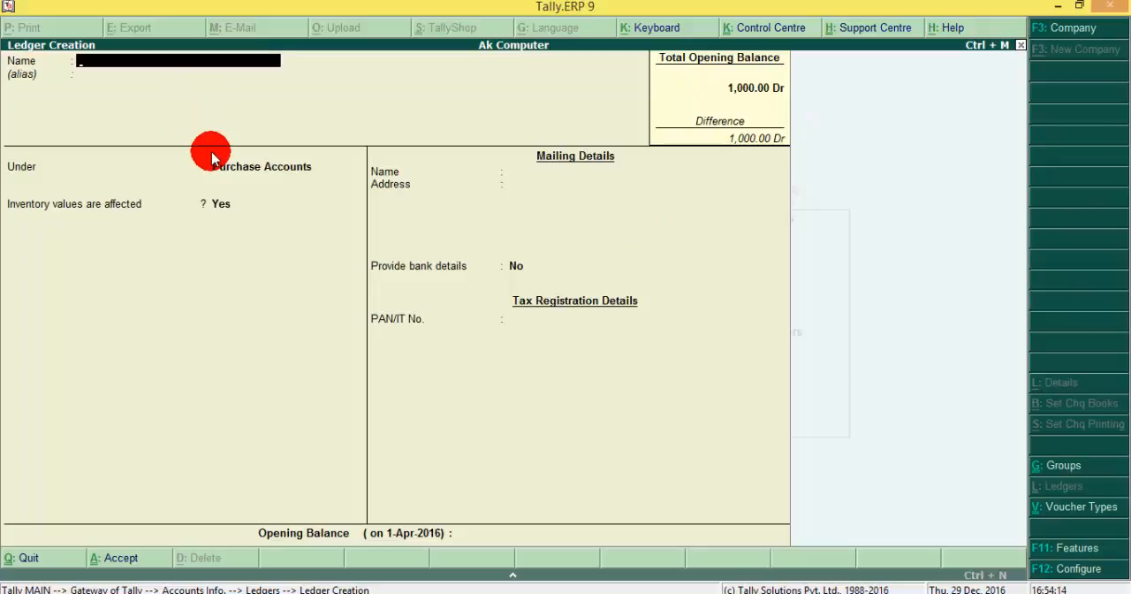
Step: Name the next ledger Sales and place it under Sales Accounts with inventory values affected
type("Sa")
key("Return")
key("Return")
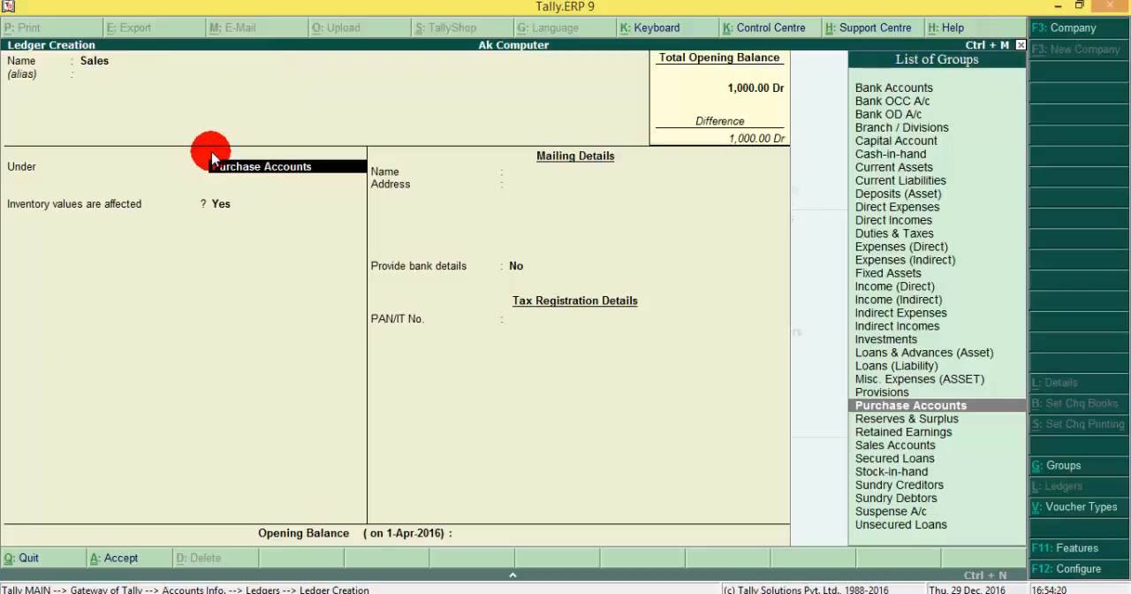
type("Sa")
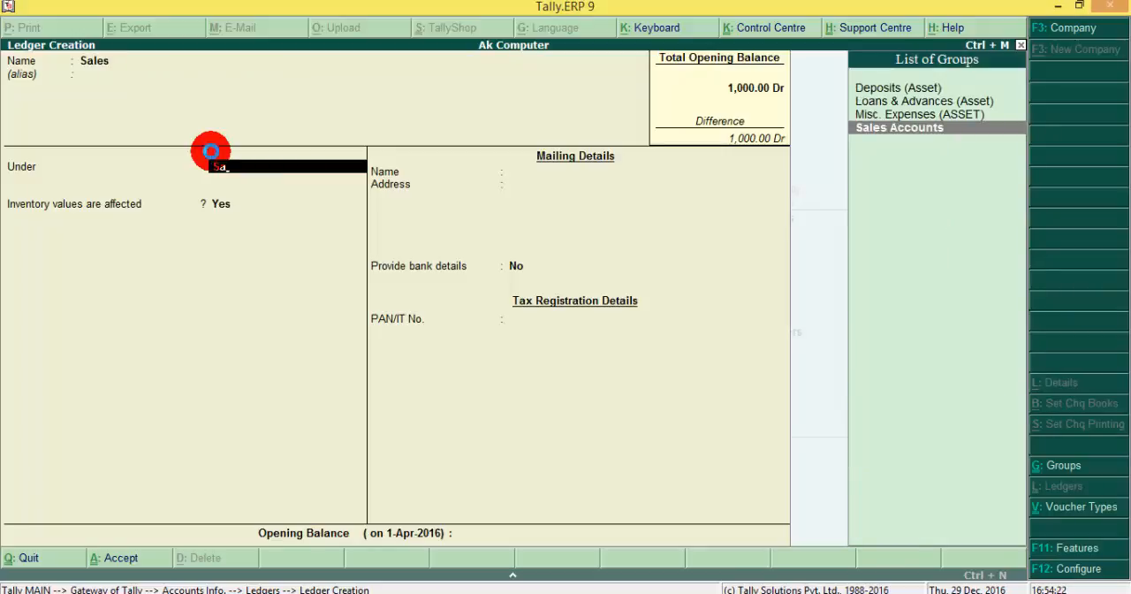
key("Return")
key("Return")
key("Return")
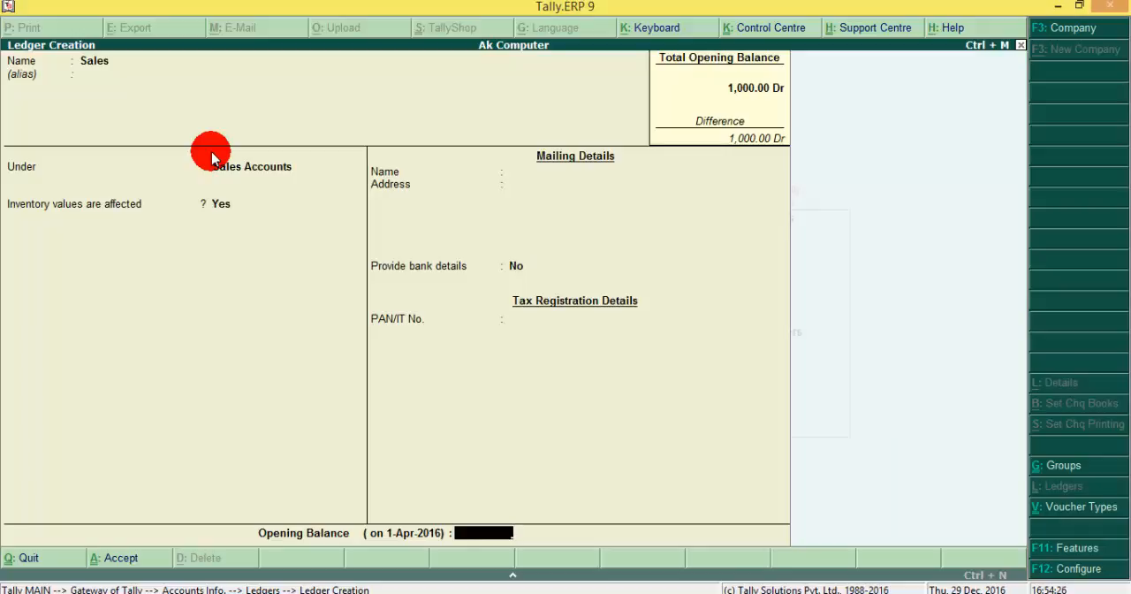
Step: Give the Sales ledger an opening balance of 15,000.00 Cr and save it
type("15000")
key("Return")
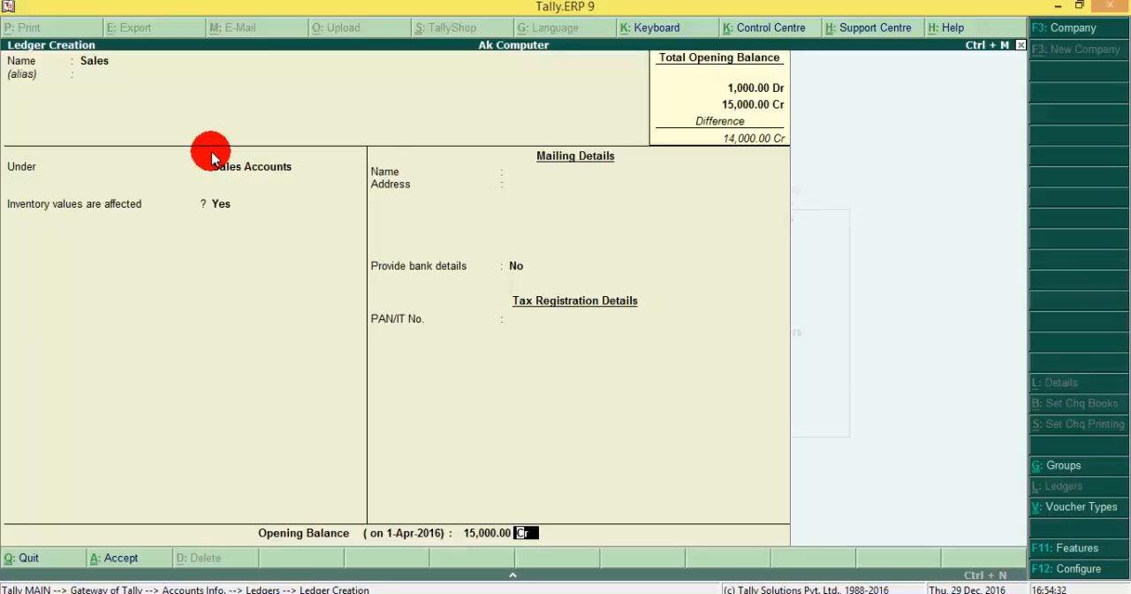
key("Return")
left_click(210, 151)
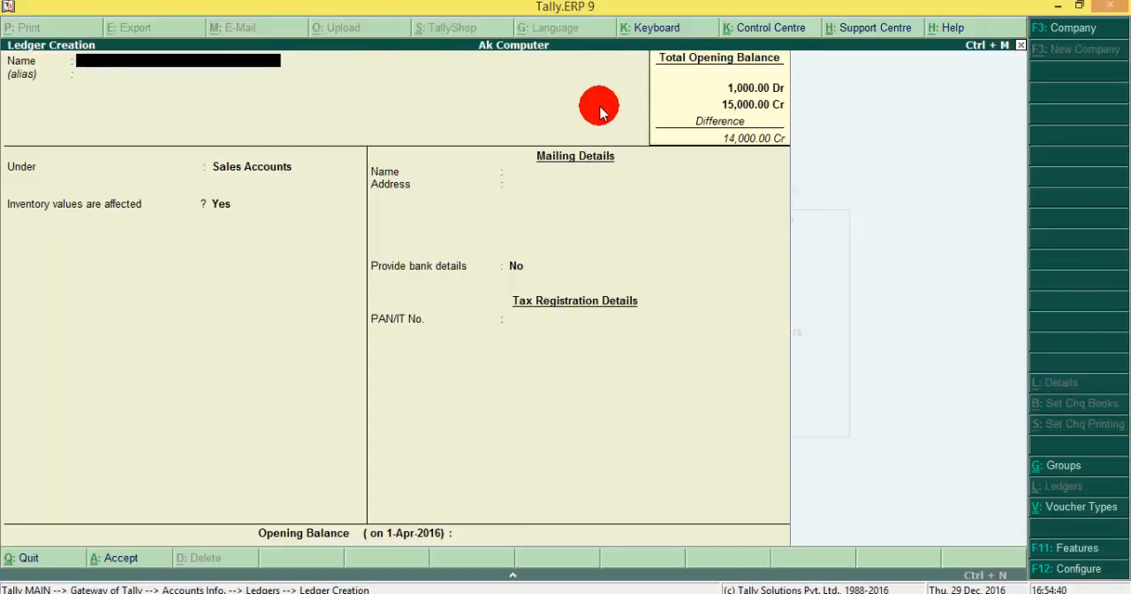
Step: Name the next ledger Building and place it under Fixed Assets
type("Building")
key("Return")
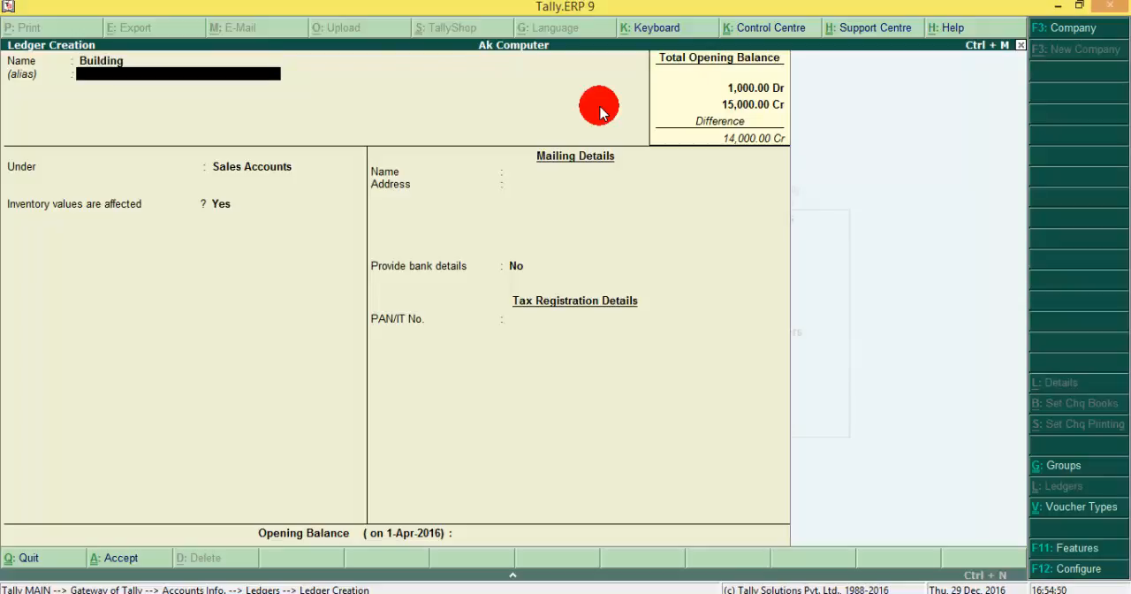
key("Return")
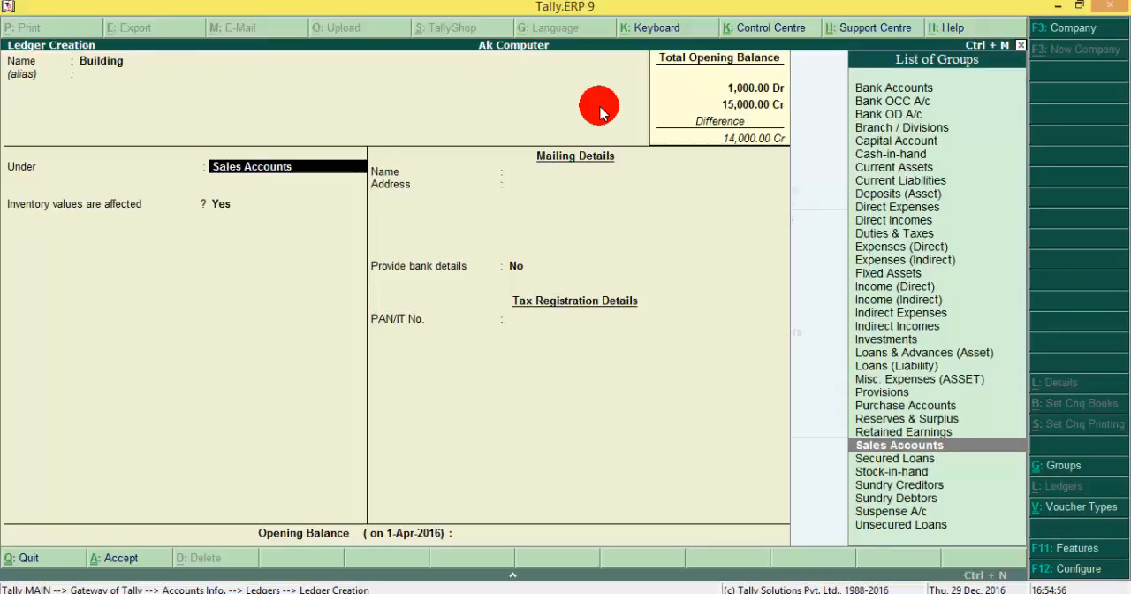
type("Fi")
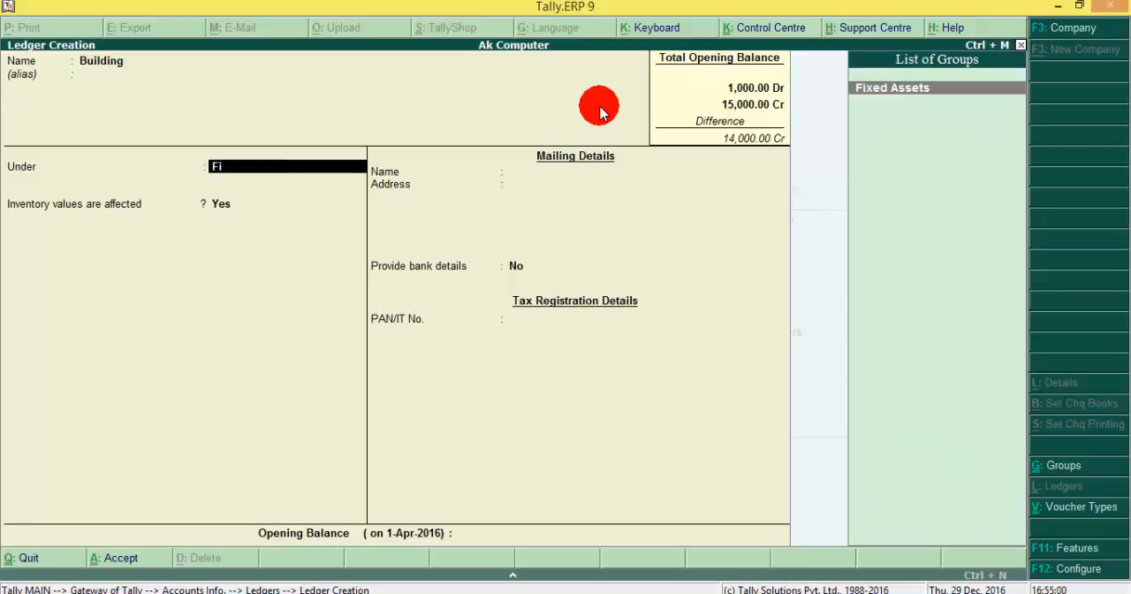
key("Return")
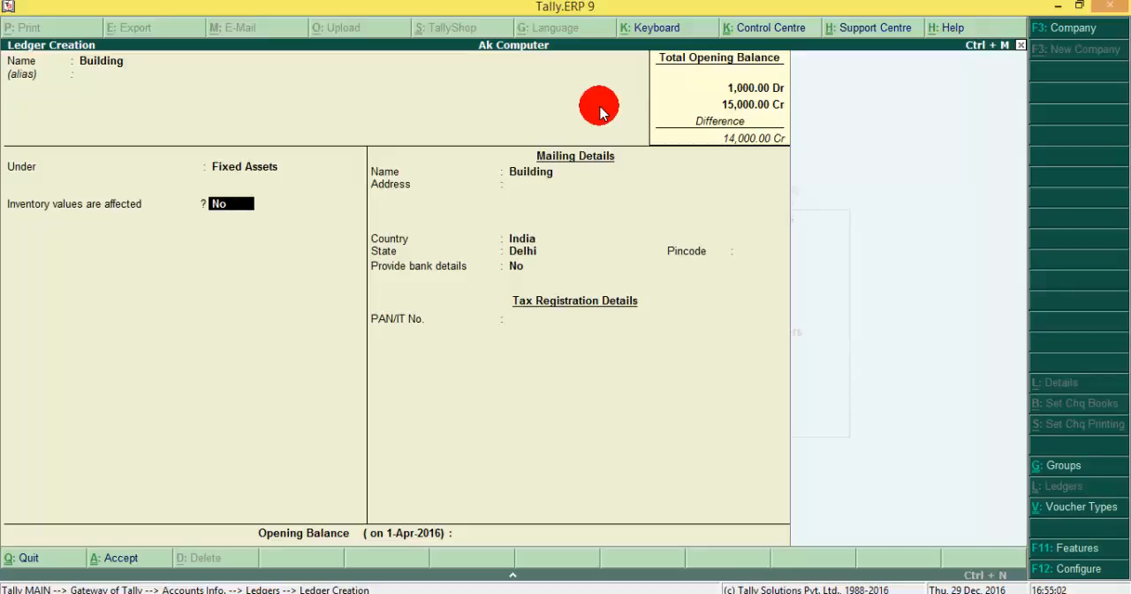
Step: Keep Inventory values are affected at No and accept the default mailing, bank and tax details for the Building ledger
key("Return")
key("Return")
key("Return")
key("Return")
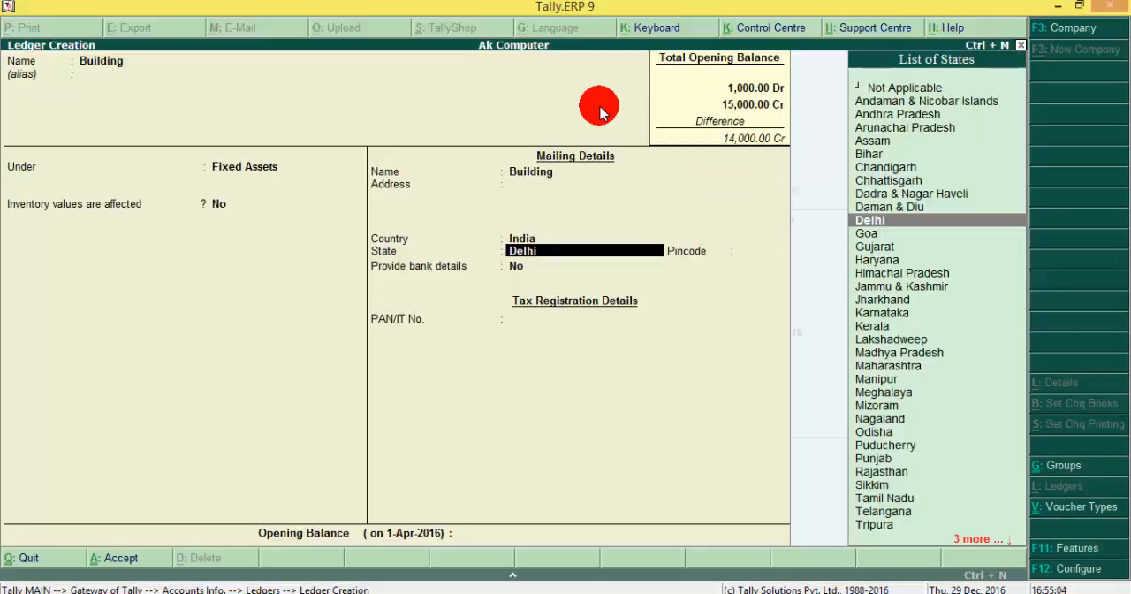
key("Return")
key("Return")
key("Return")
key("Return")
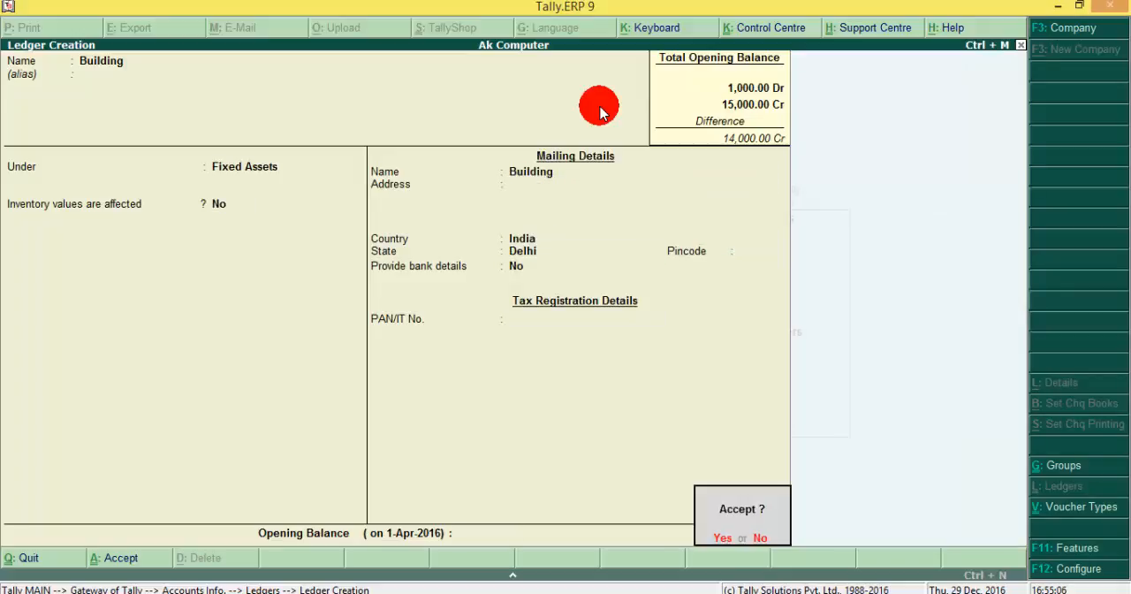
Step: Give the Building ledger an opening balance of 10,000.00 Dr and save it
key("Escape")
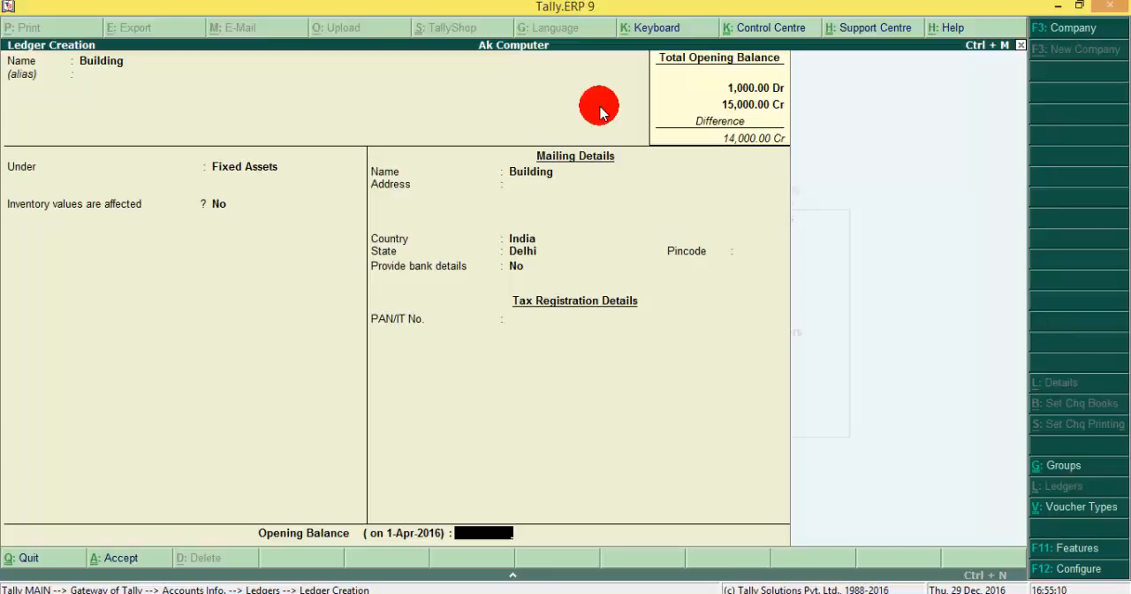
type("10000")
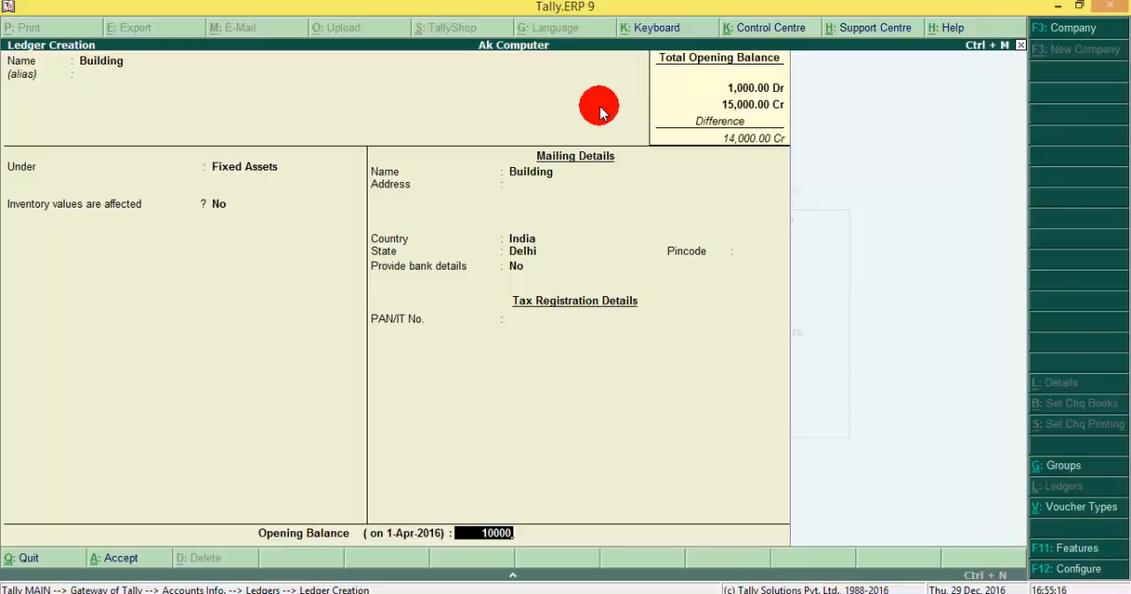
key("Return")
key("Return")
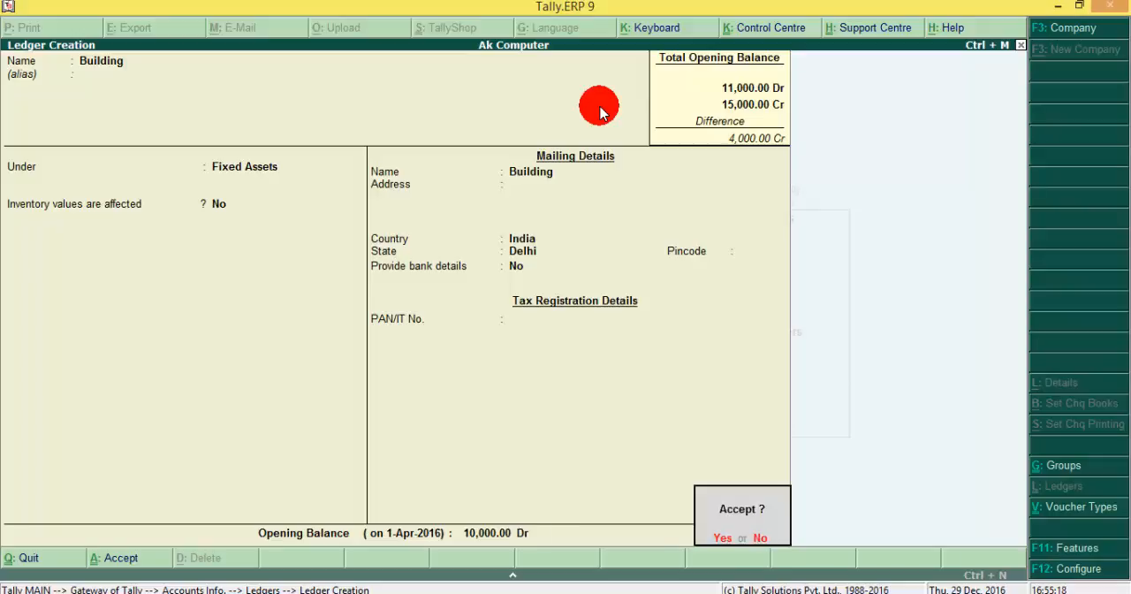
key("Return")
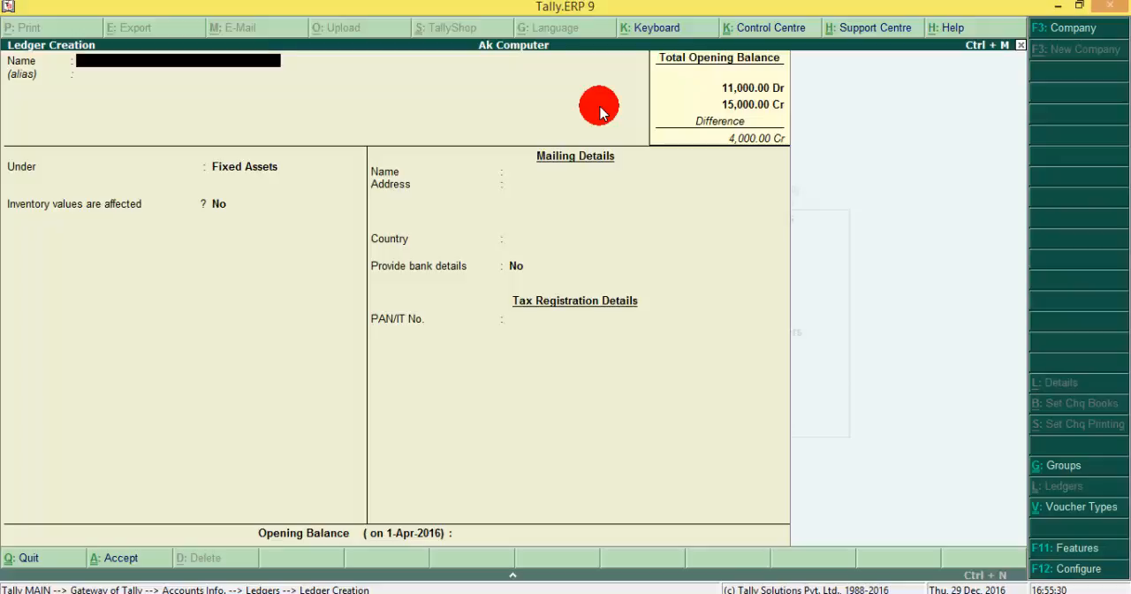
type("Bank")
Step: Name the next ledger Bank and place it under Bank Accounts
key("Return")
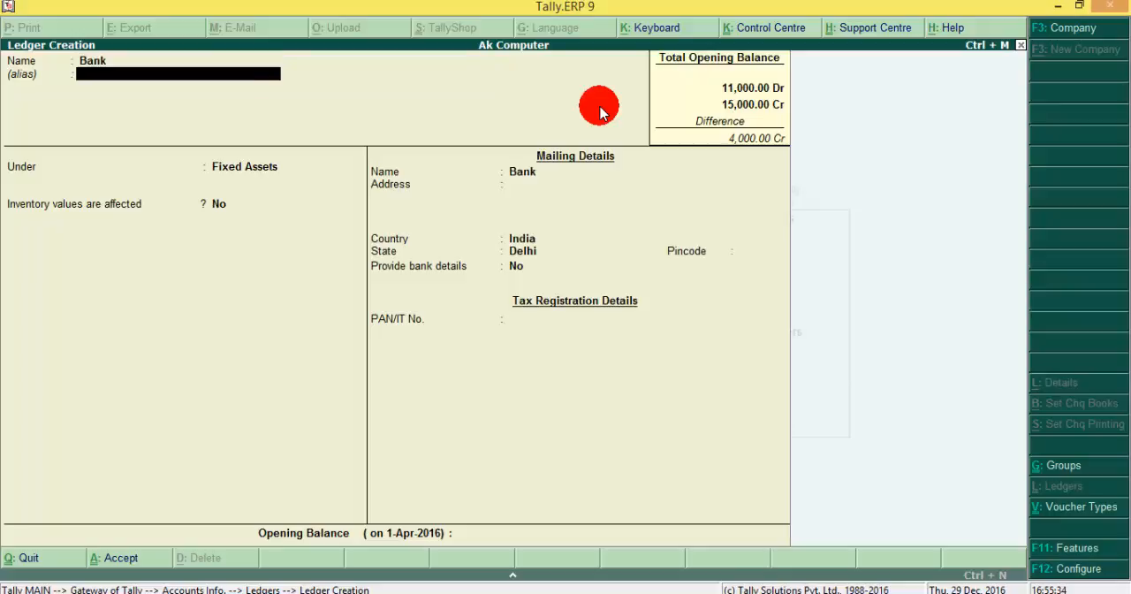
key("Return")
type("Ban")
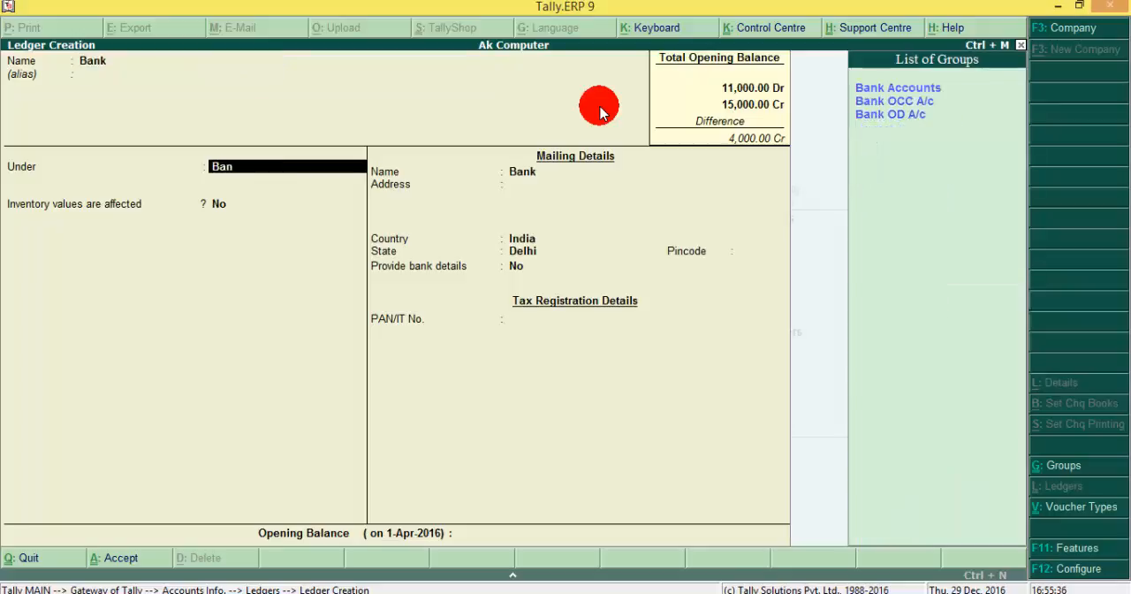
key("Down")
key("Down")
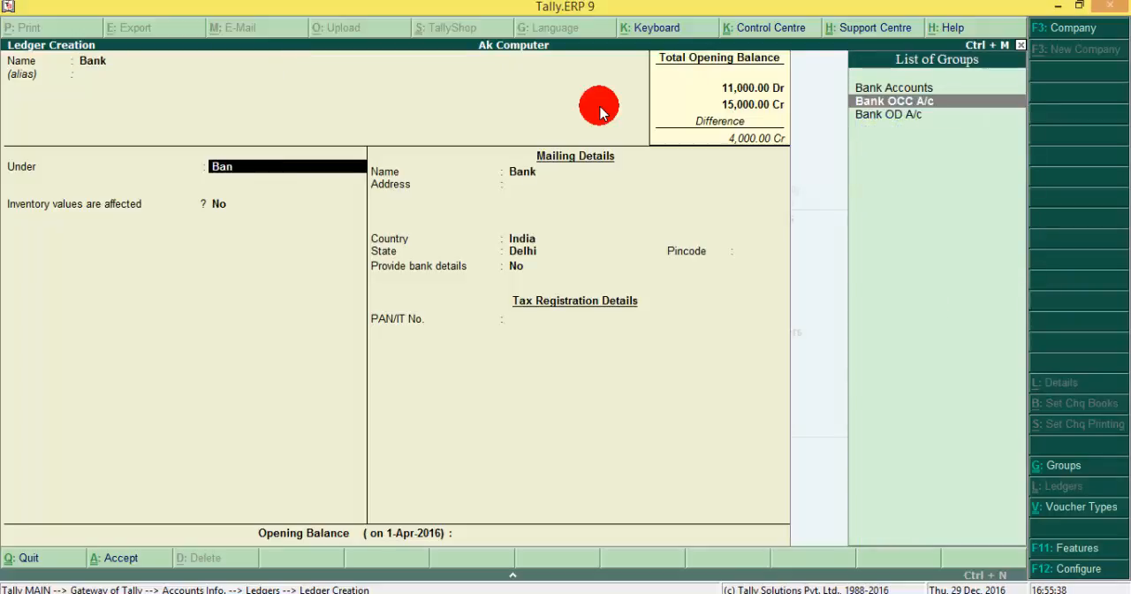
key("Up")
key("Up")
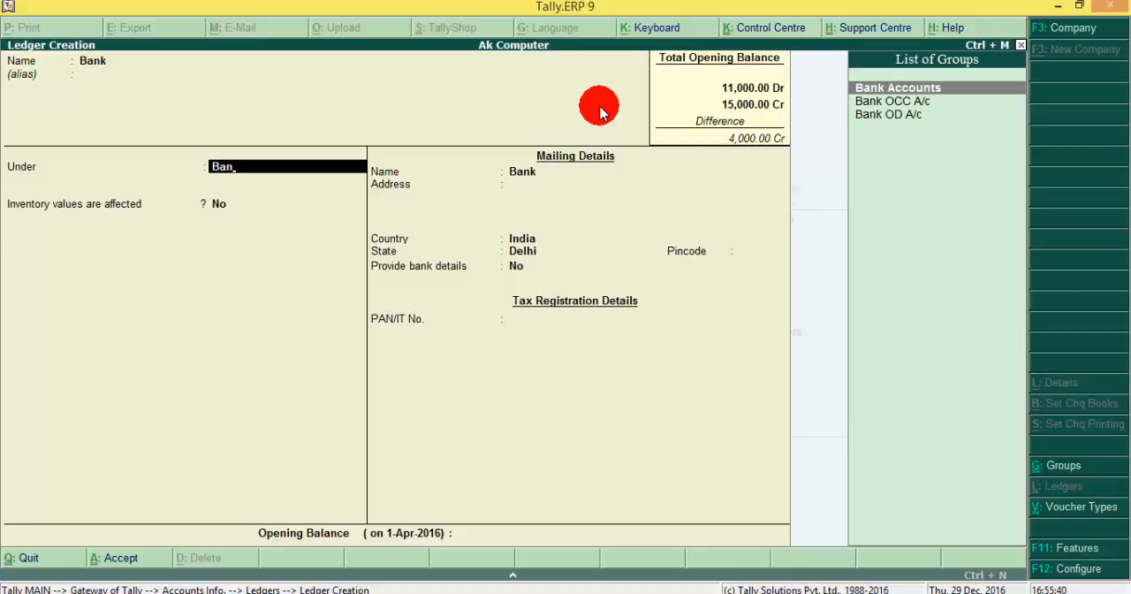
key("Return")
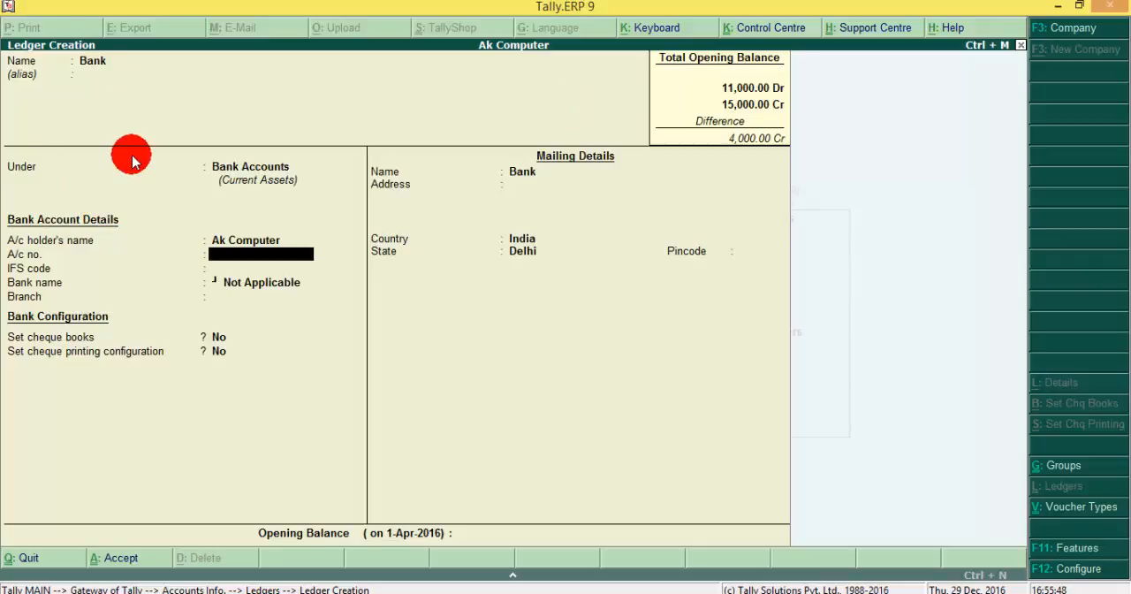
Step: Fill in the Bank ledger's account number, IFS code 12345 and branch Vikas Nagar, leaving the bank name as Not Applicable
key("Return")
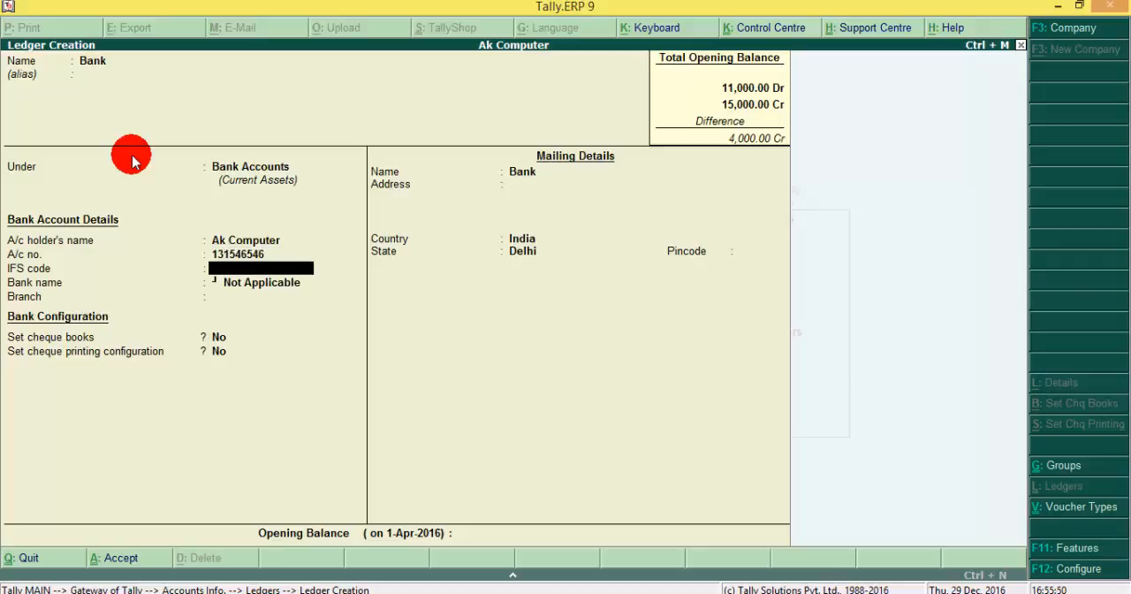
type("12345")
key("Return")
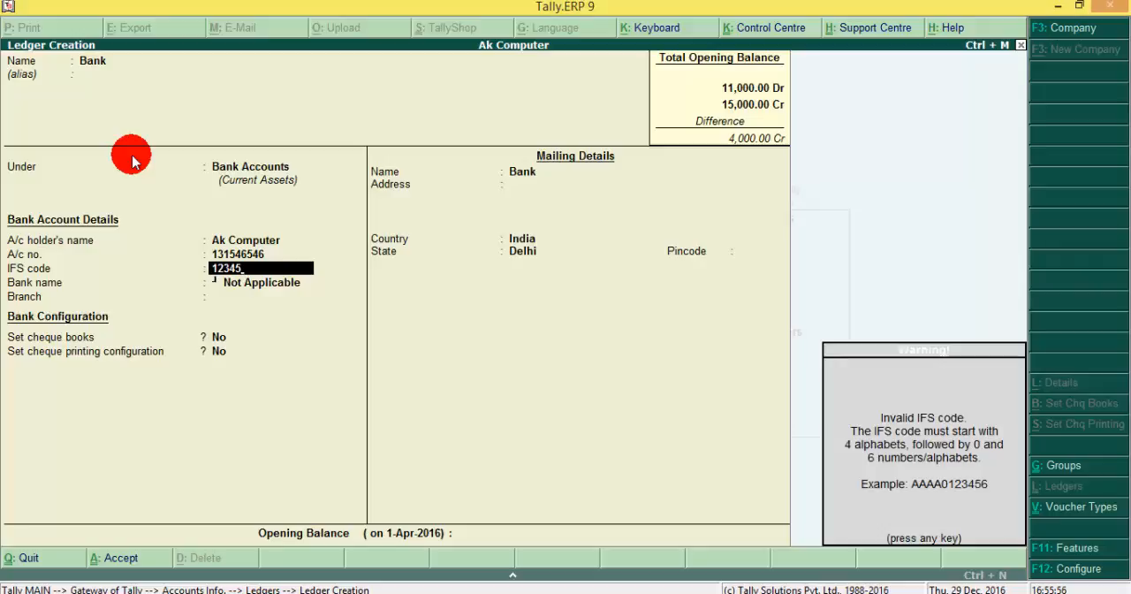
key("Return")
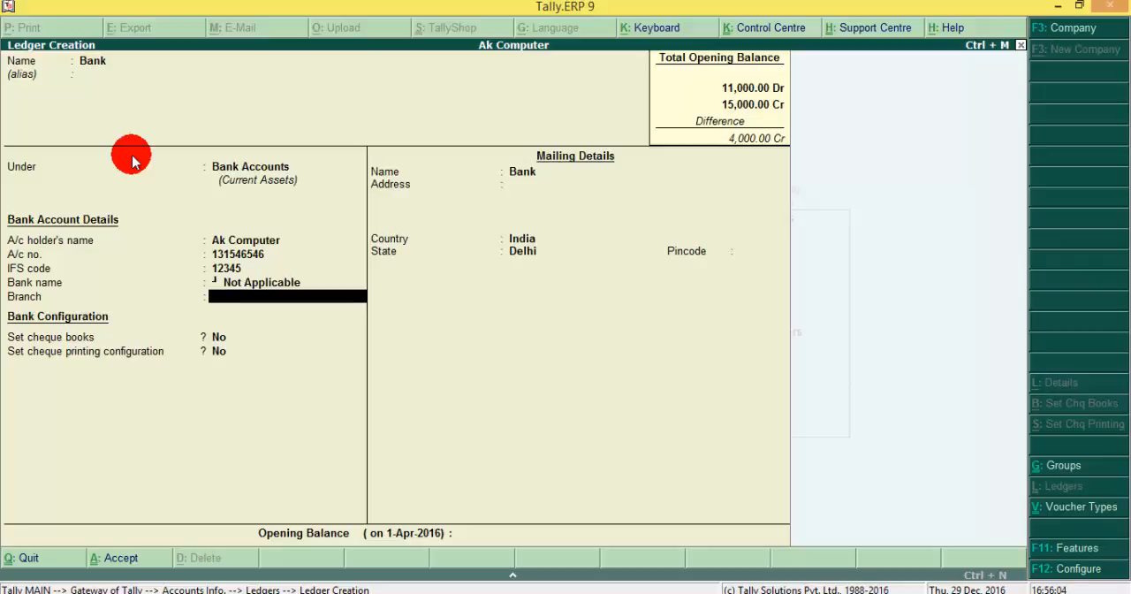
type("Vikas Nagar")
key("Return")
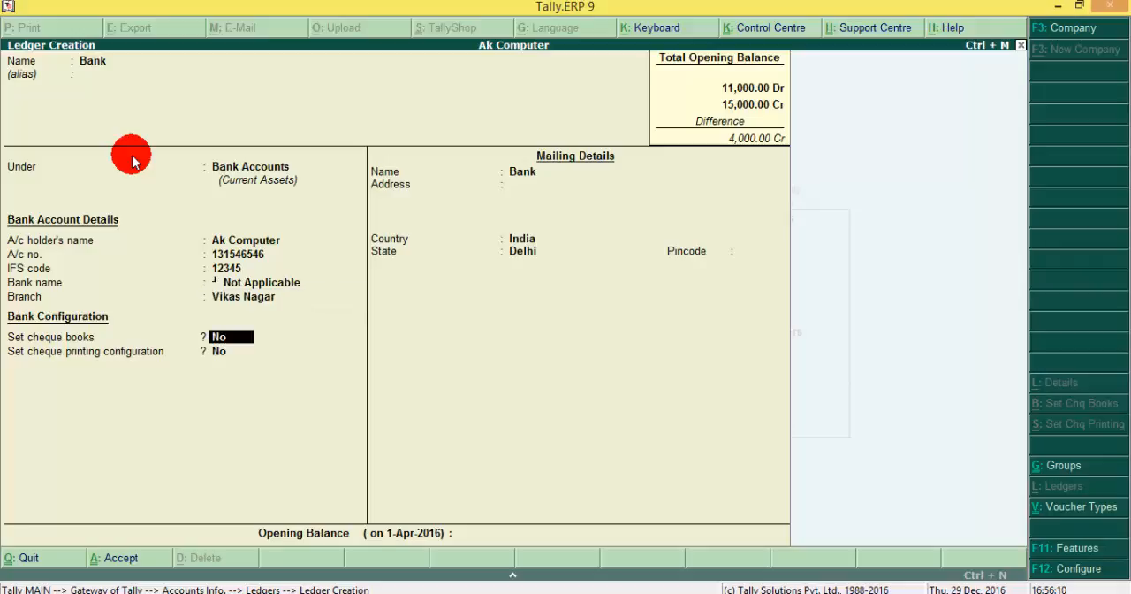
Step: Keep cheque books and cheque printing configuration at No and accept the Bank ledger's default mailing details
key("Return")
key("Return")
key("Return")
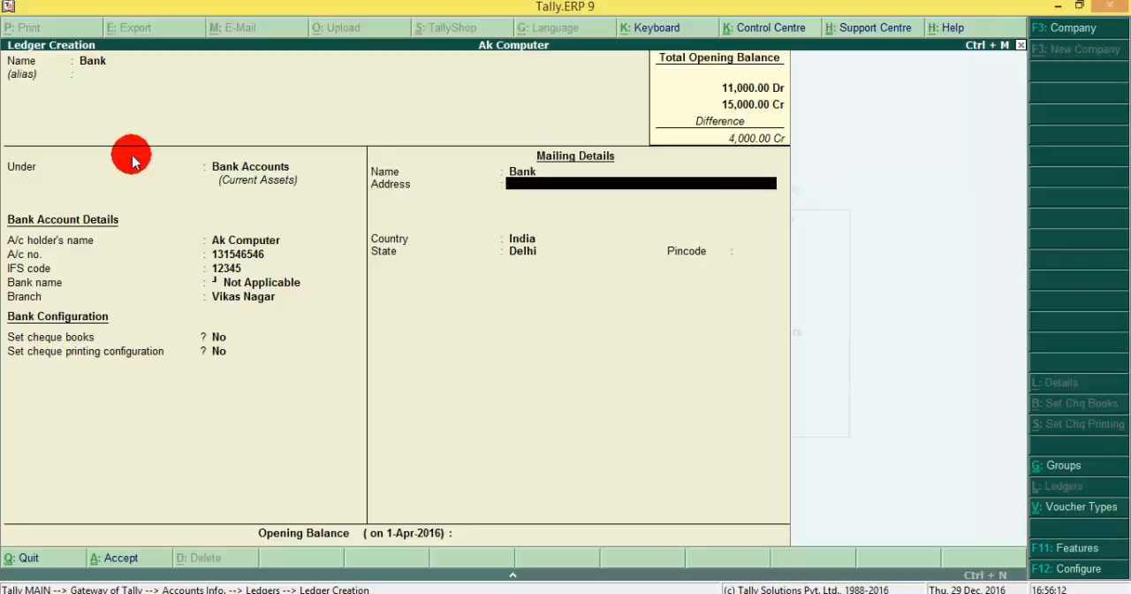
key("Return")
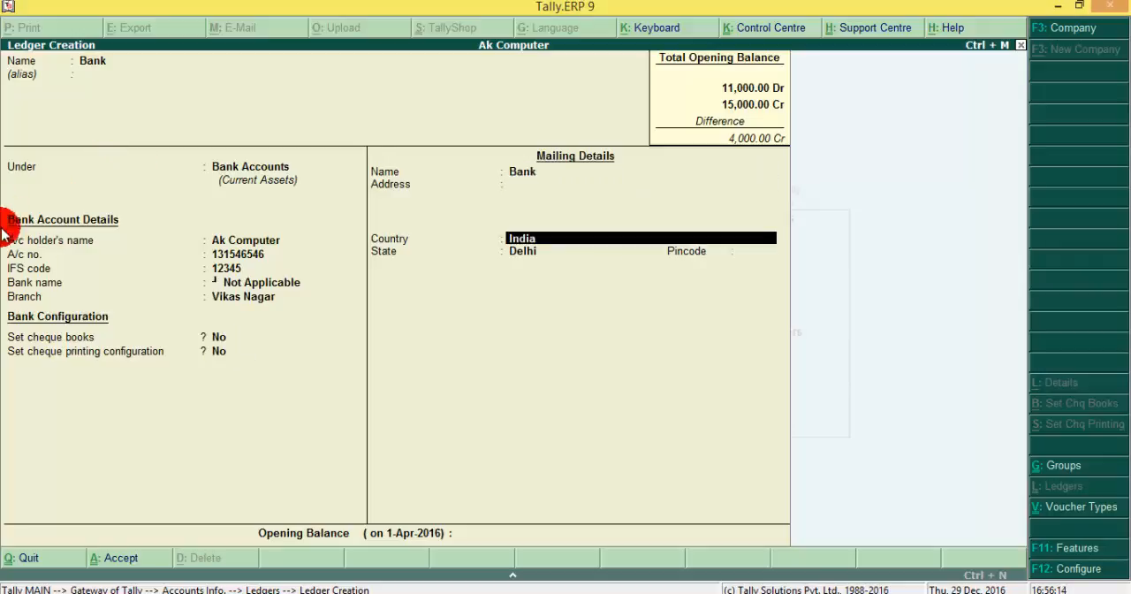
key("Return")
key("Return")
key("Return")
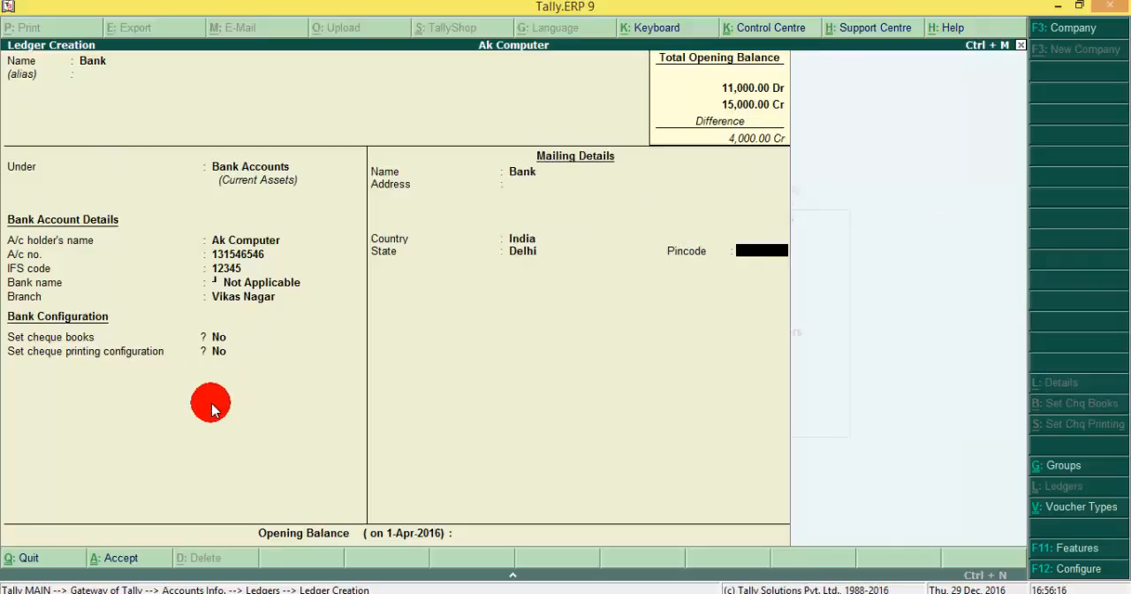
key("n")
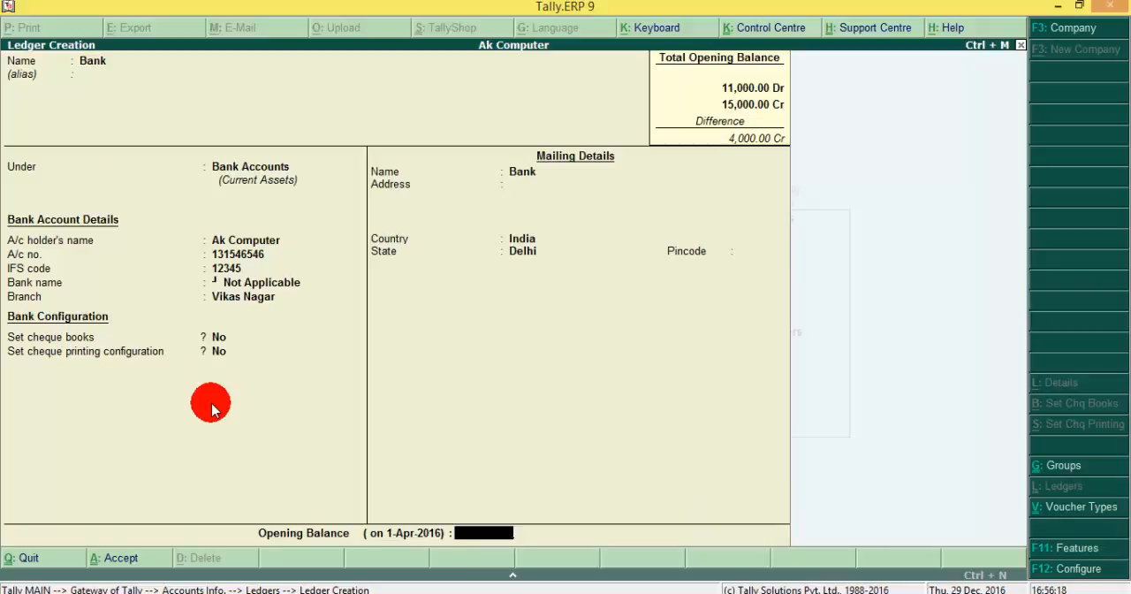
Step: Give the Bank ledger an opening balance of 5,000.00 Dr and save it
type("5000")
key("Return")
key("Return")
key("n")
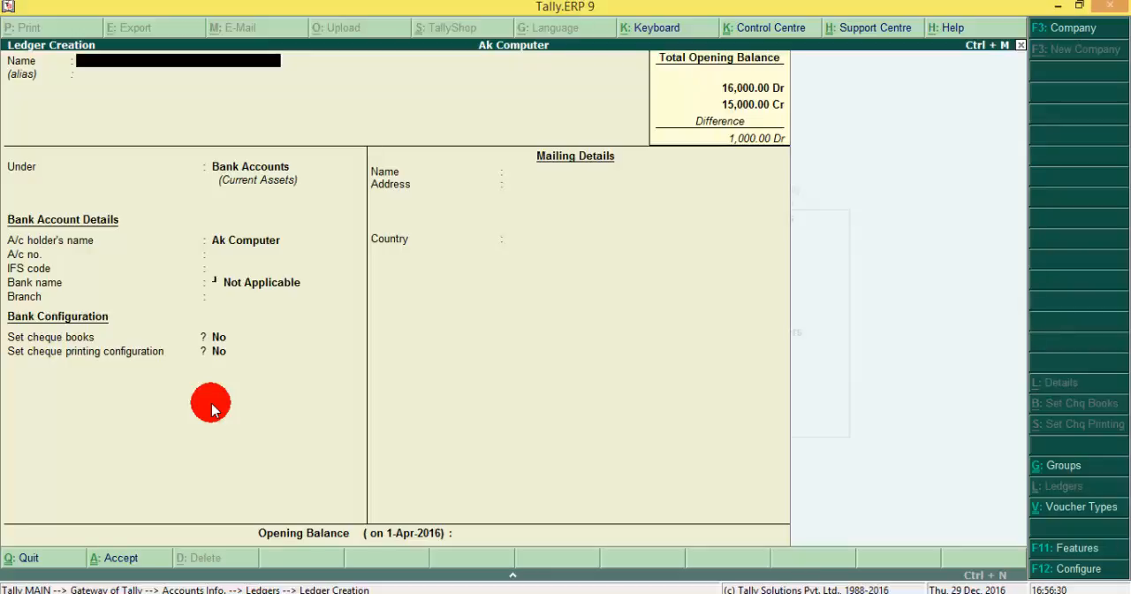
Step: Name the next ledger Sundry Creditor and place it under Sundry Creditors
type("Sundry Creditor")
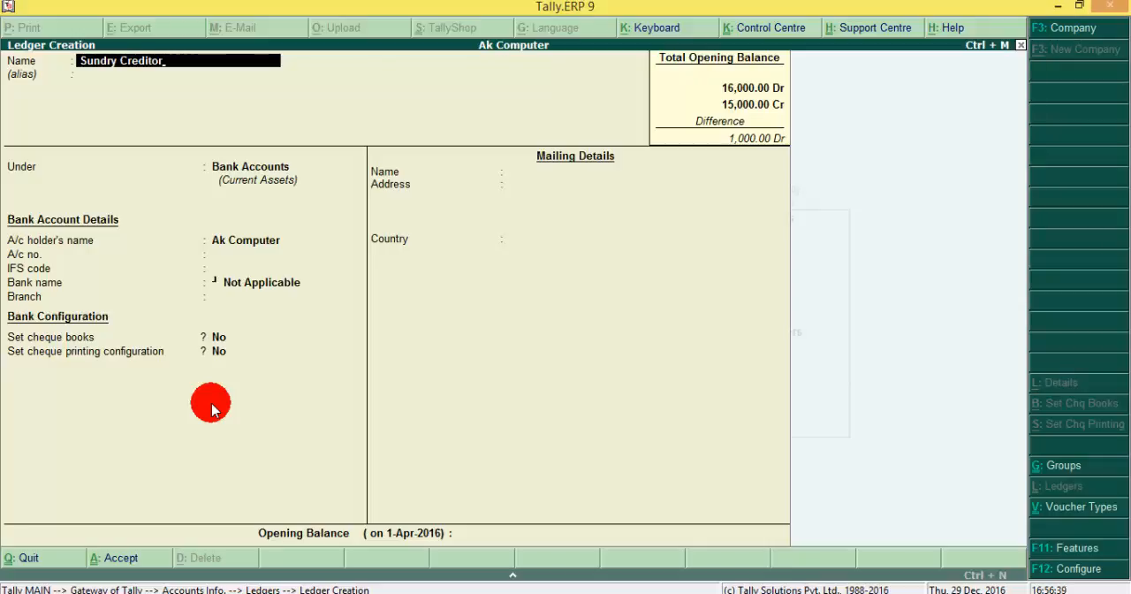
key("Return")
key("Return")
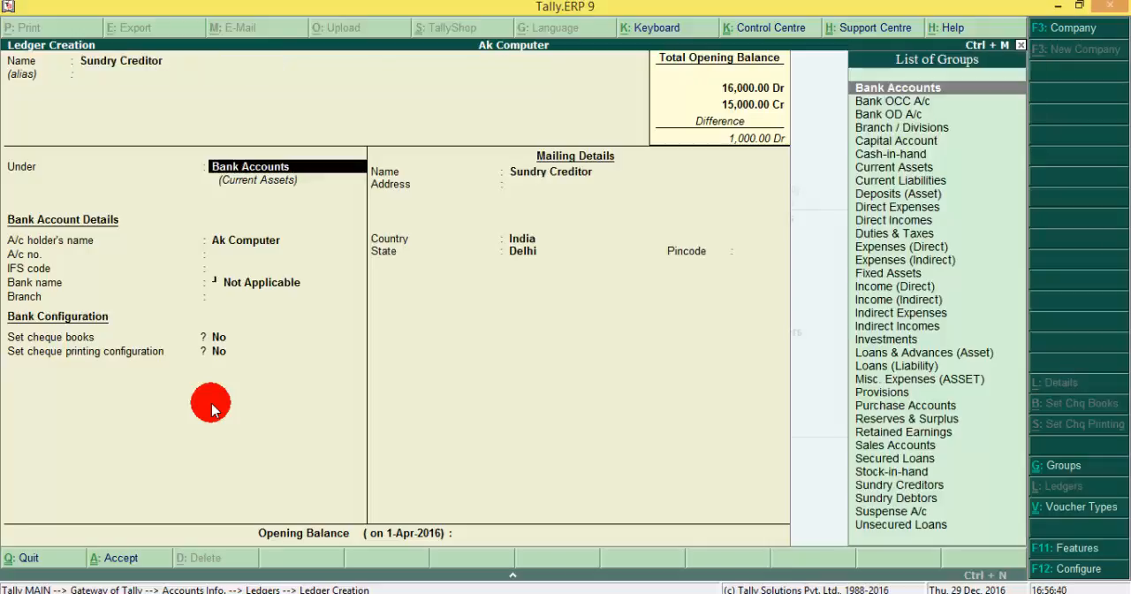
type("Sun")
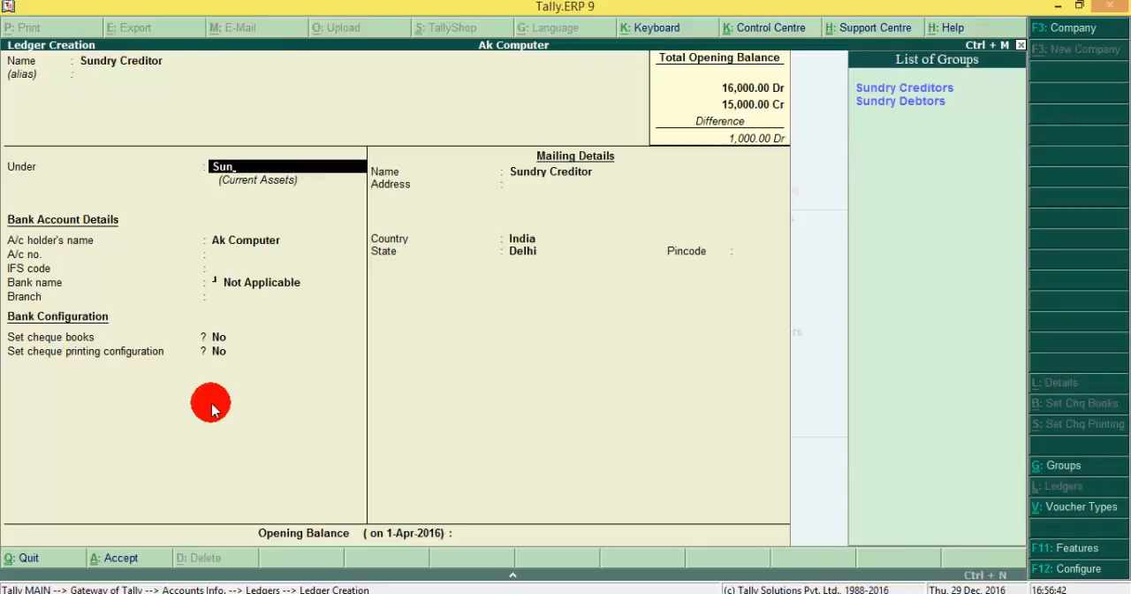
key("Return")
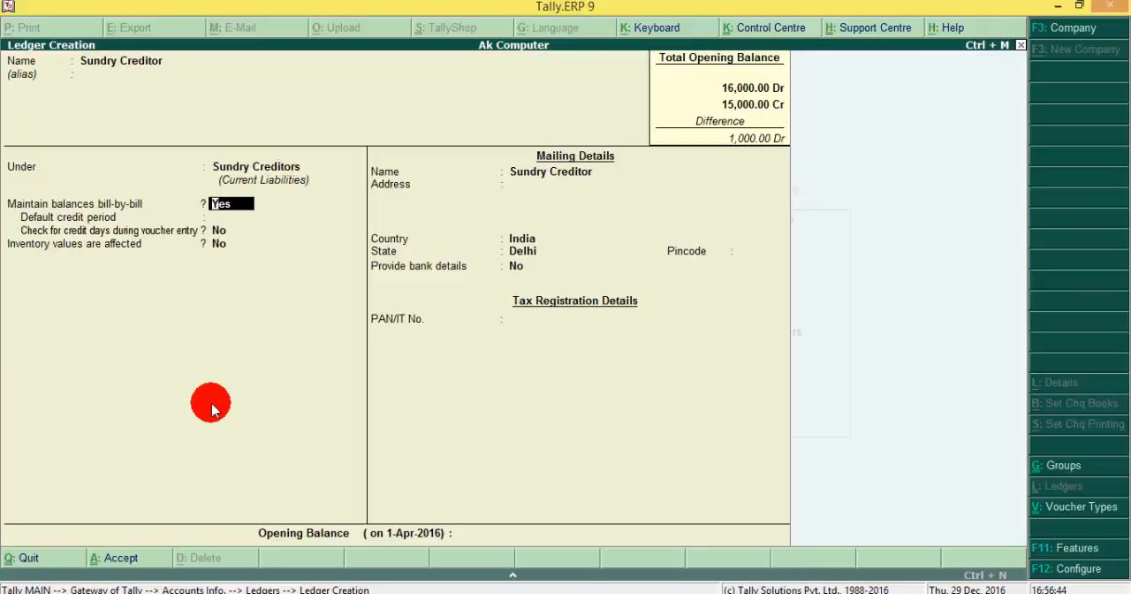
Step: Keep Maintain balances bill-by-bill at Yes and accept the remaining default inventory, mailing and tax settings for the Sundry Creditor ledger
key("Return")
key("Return")
key("Return")
key("Return")
key("Return")
key("Return")
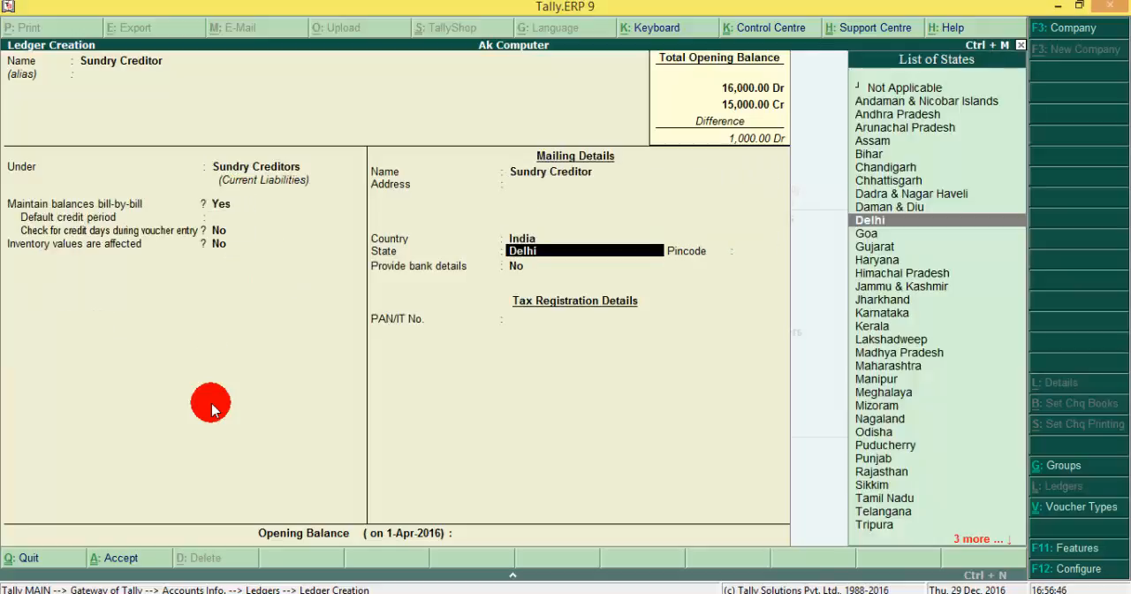
key("Return")
key("Return")
key("Return")
key("Return")
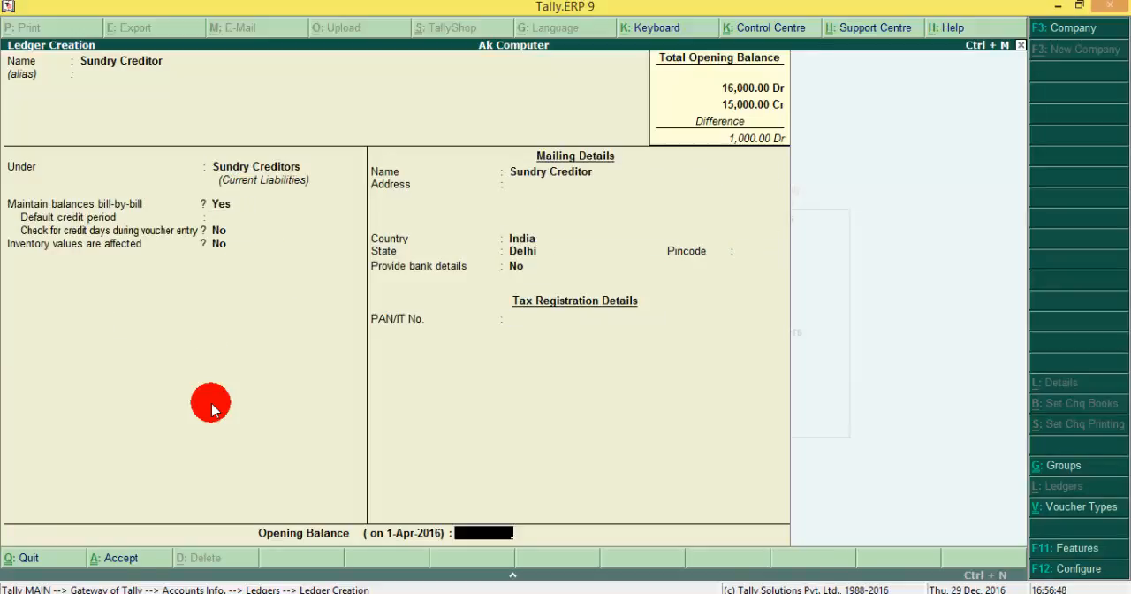
type("10,0")
type("0000")
key("Return")
key("Return")
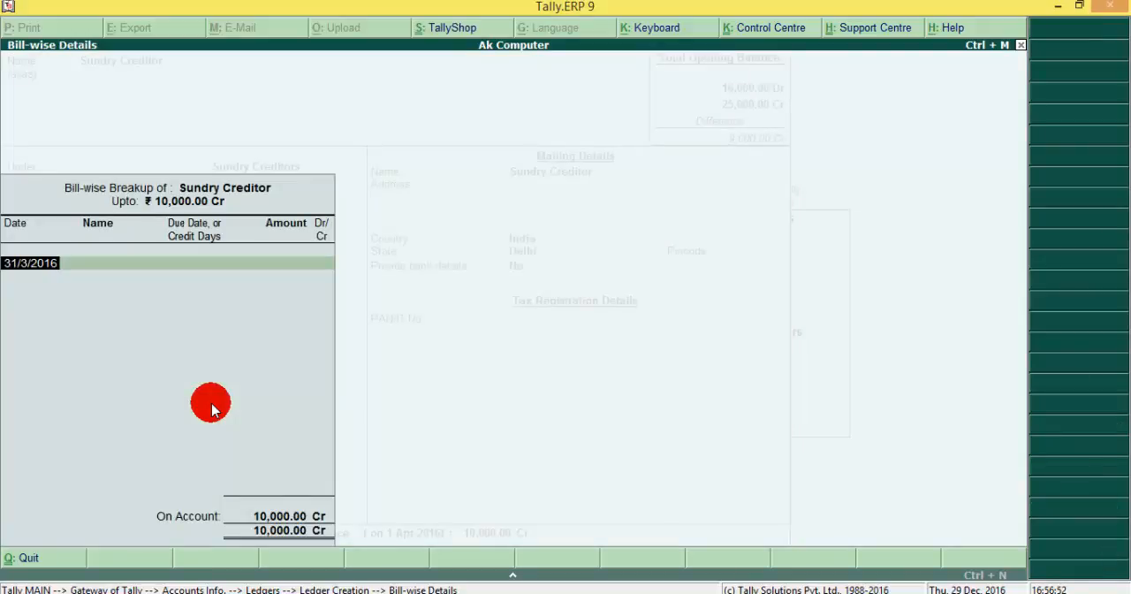
key("Escape")
key("BackSpace")
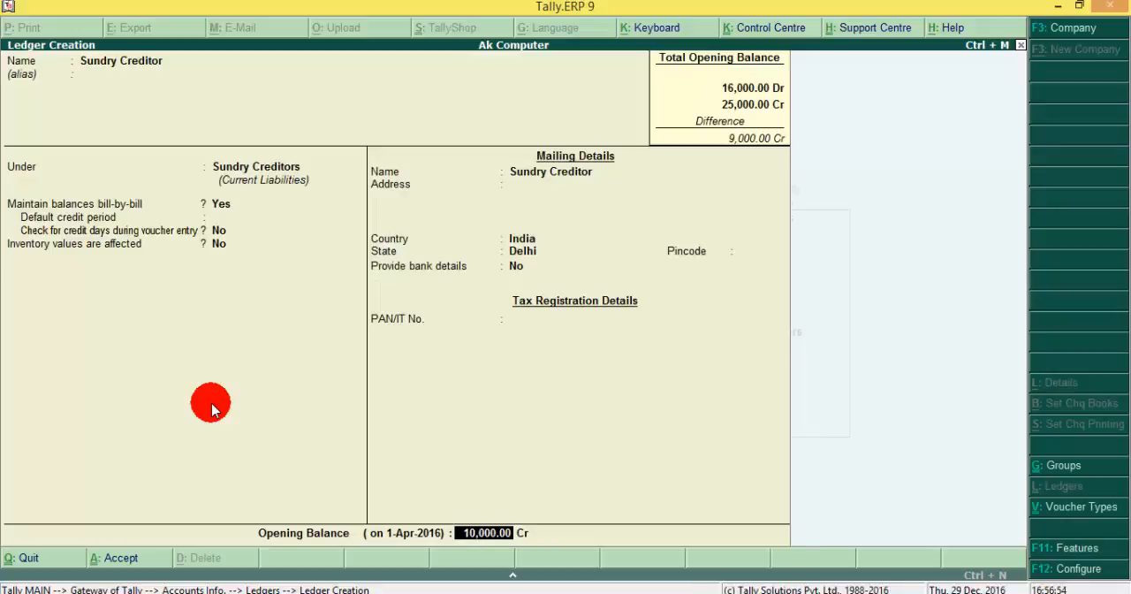
Step: Set the Sundry Creditor ledger's opening balance to 1,000.00 Cr and save the ledger
type("1,000")
key("Return")
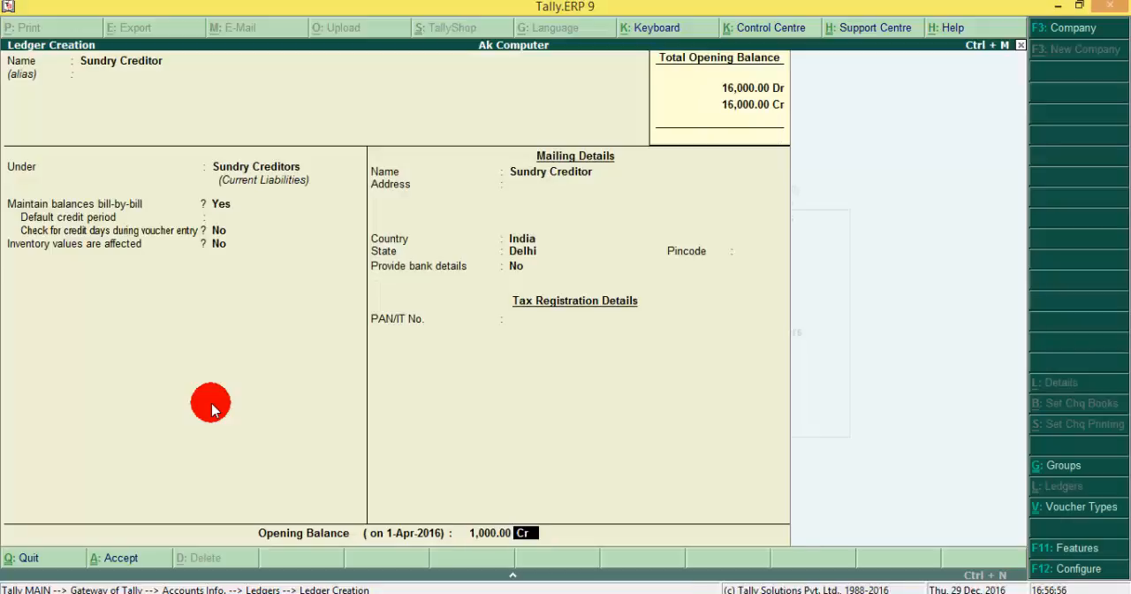
key("Return")
key("Return")
key("Return")
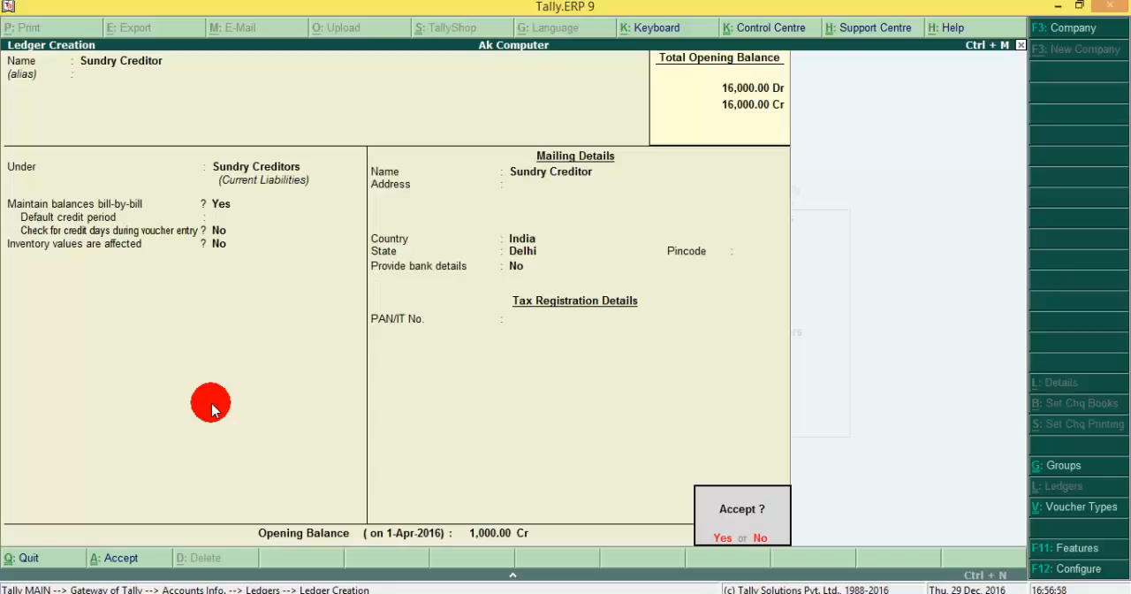
left_click(211, 403)
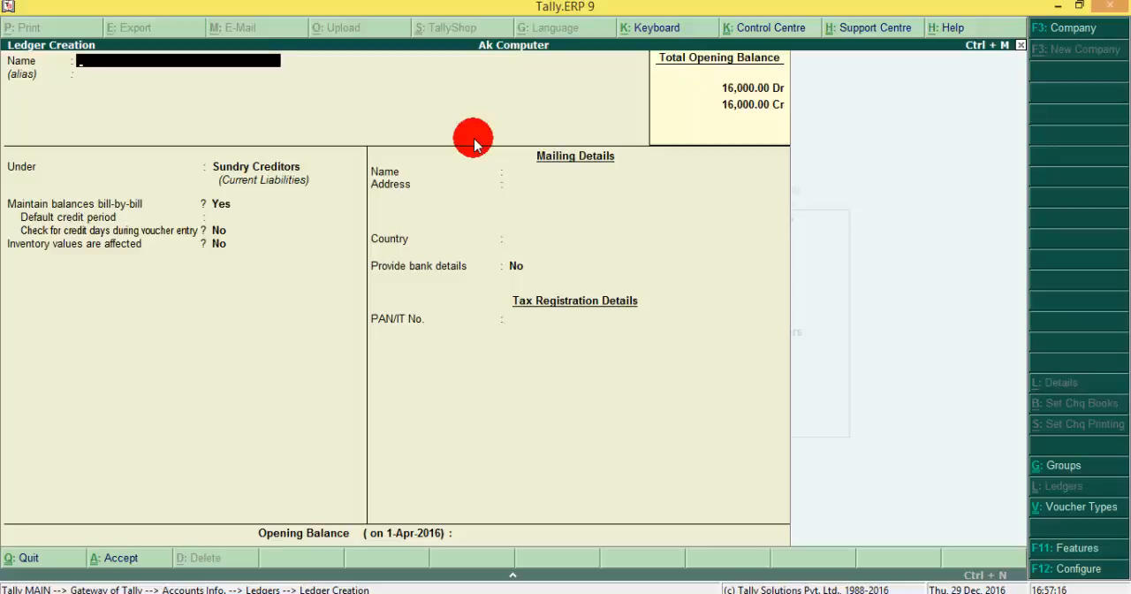
Step: Leave single ledger creation and start creating multiple ledgers under the group All Items
key("Escape")
key("y")
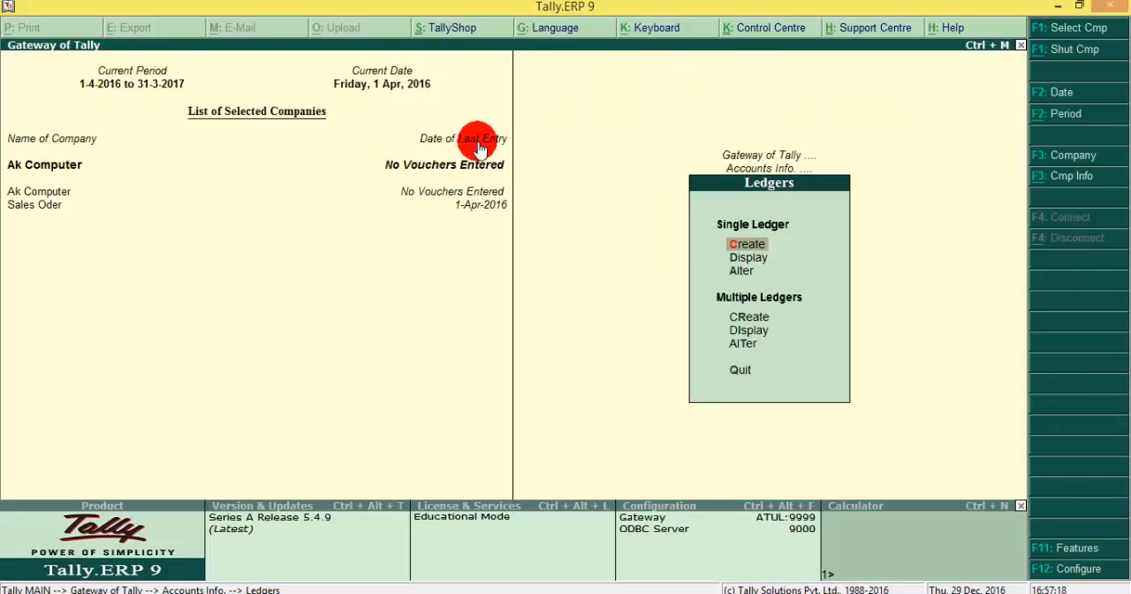
key("Down")
key("Down")
key("Down")
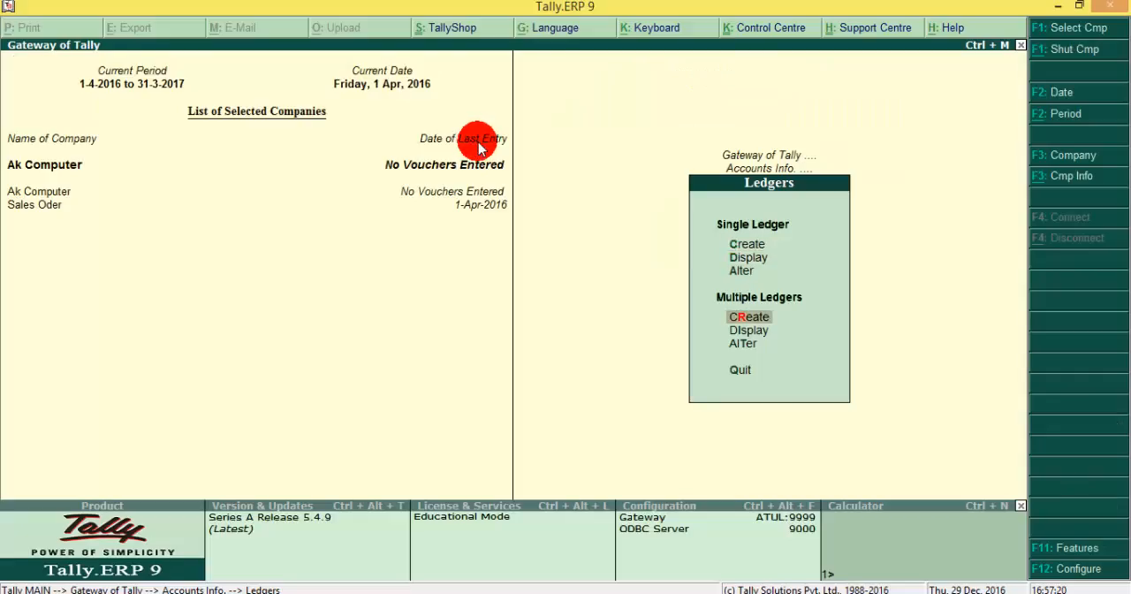
key("Return")
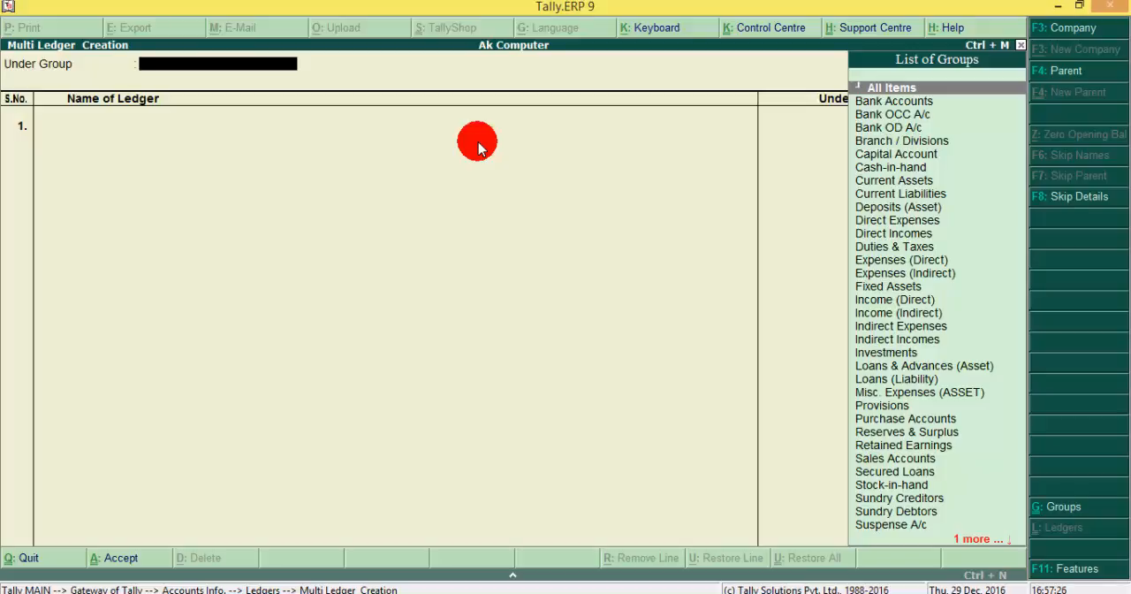
key("Return")
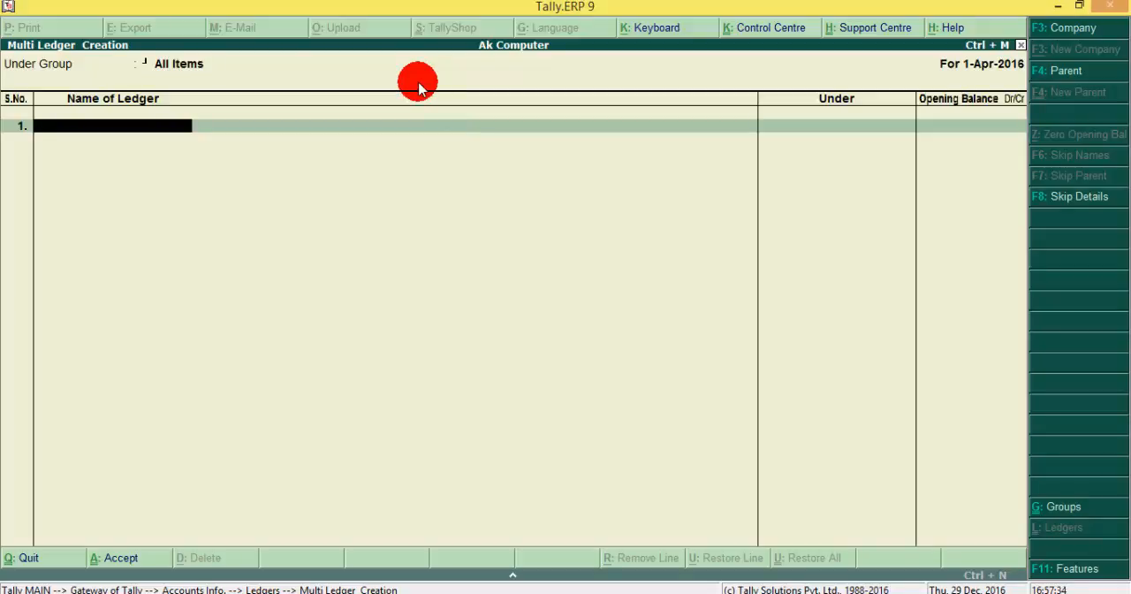
Step: Add a ledger named Freeze under Fixed Assets with an opening balance of 5,000.00 Dr
type("Freeze")
key("Return")
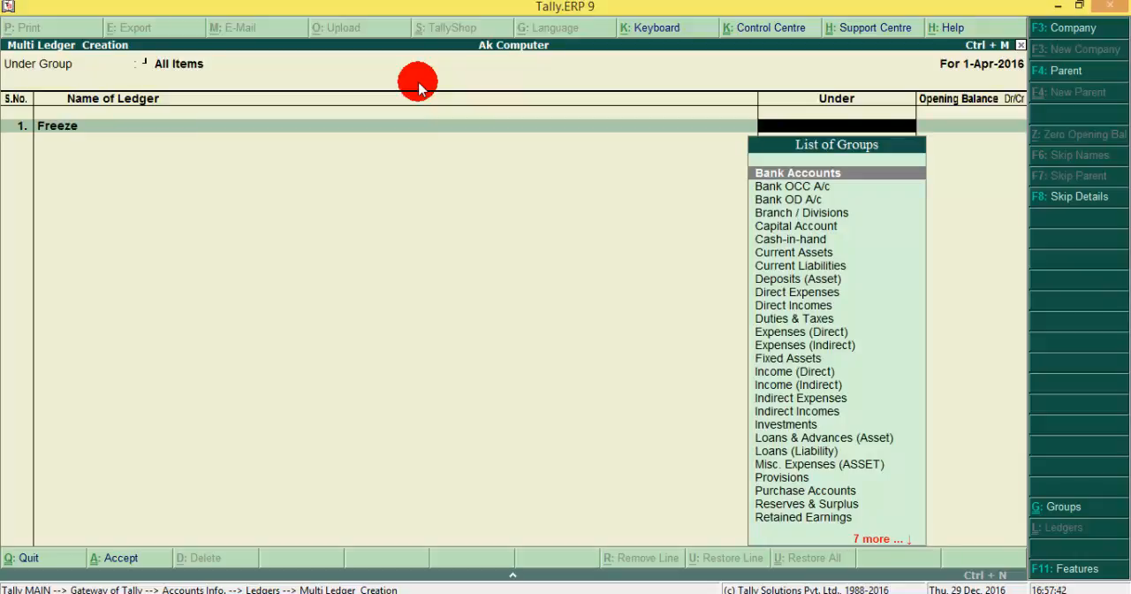
type("Fi")
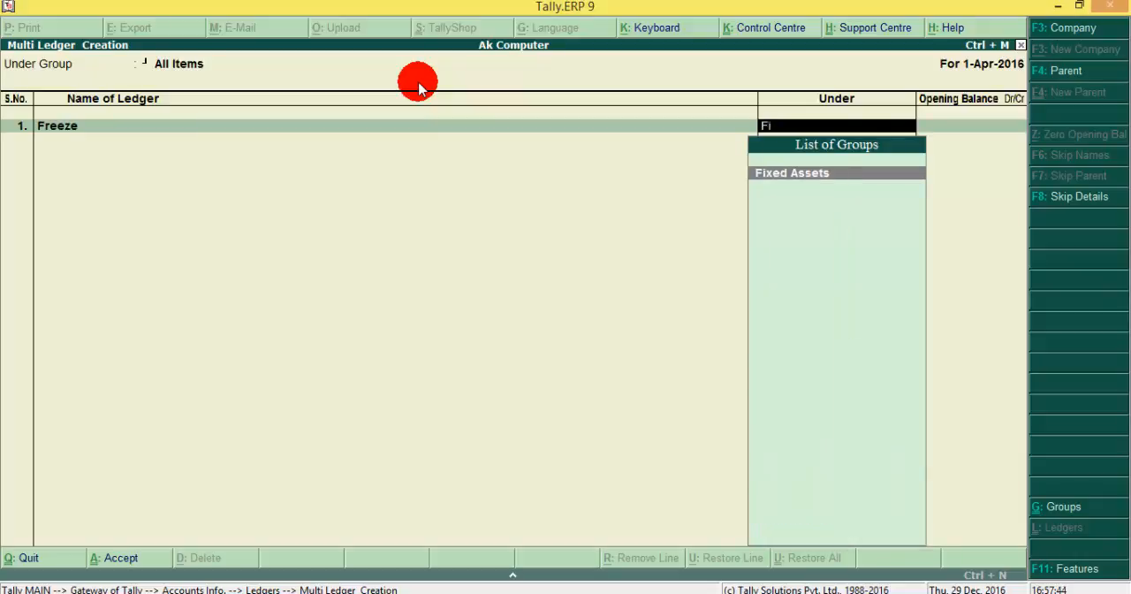
type("x")
key("Return")
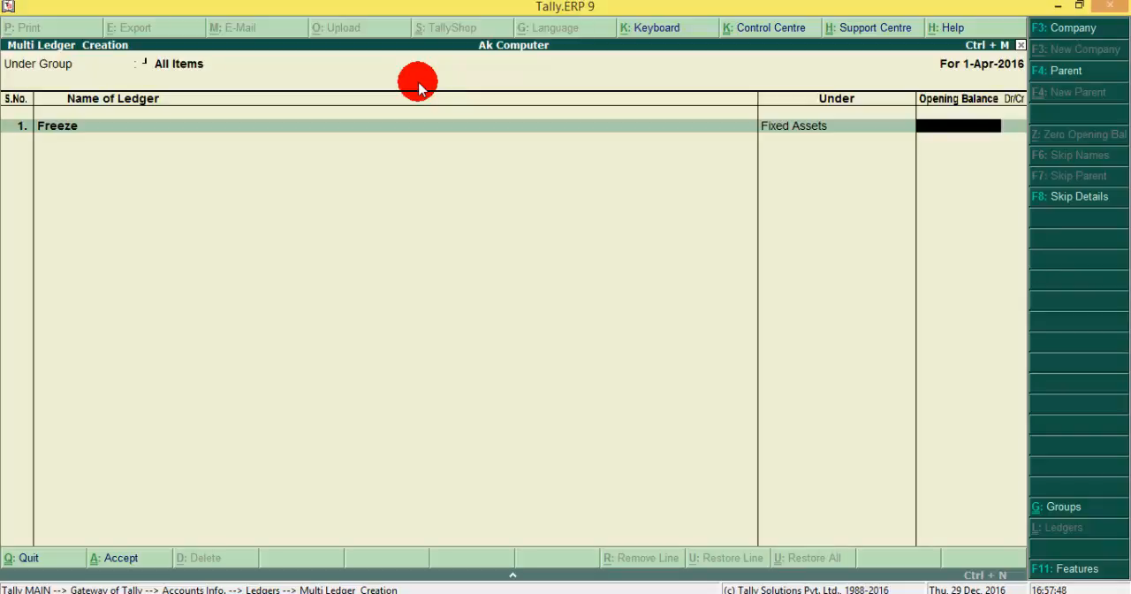
type("5000")
key("Return")
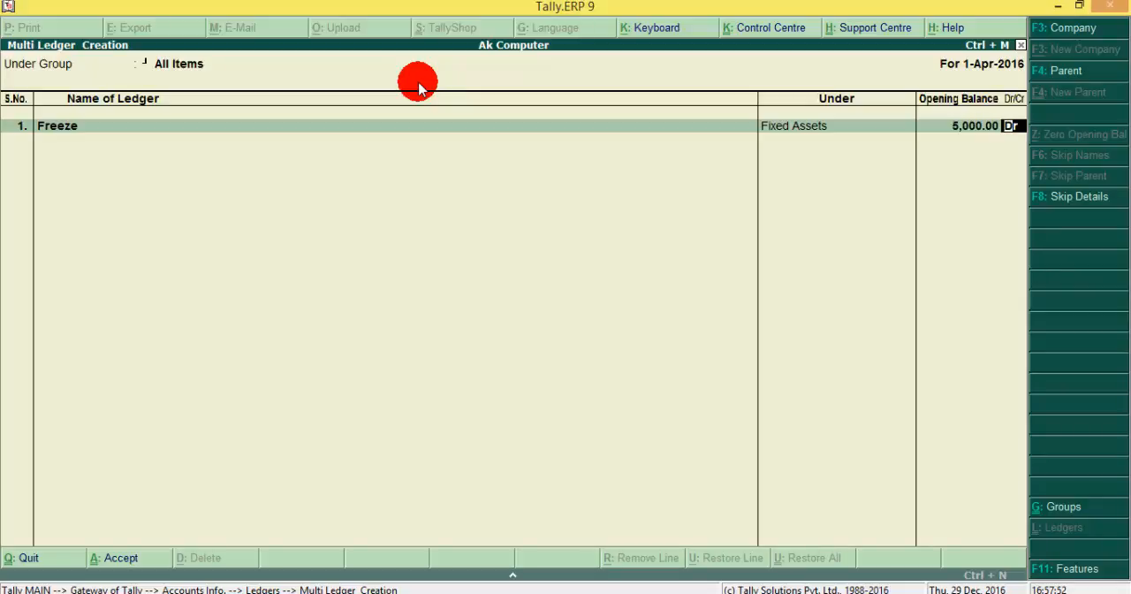
key("Return")
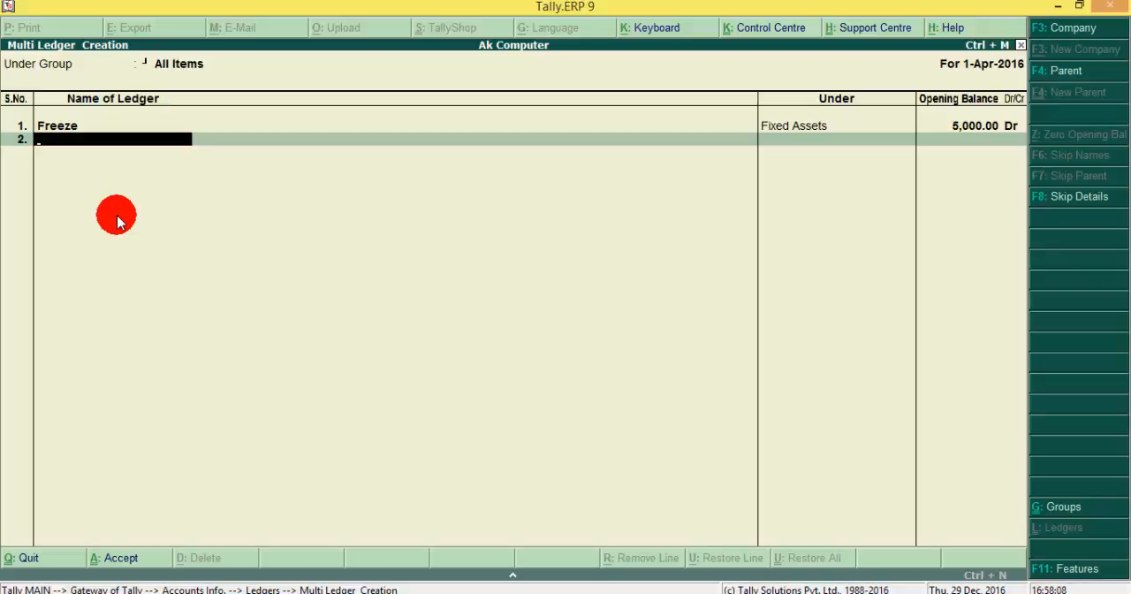
Step: Add a ledger named Capital under Capital Account with an opening balance of 50,000.00 Cr
type("Capital")
key("Return")
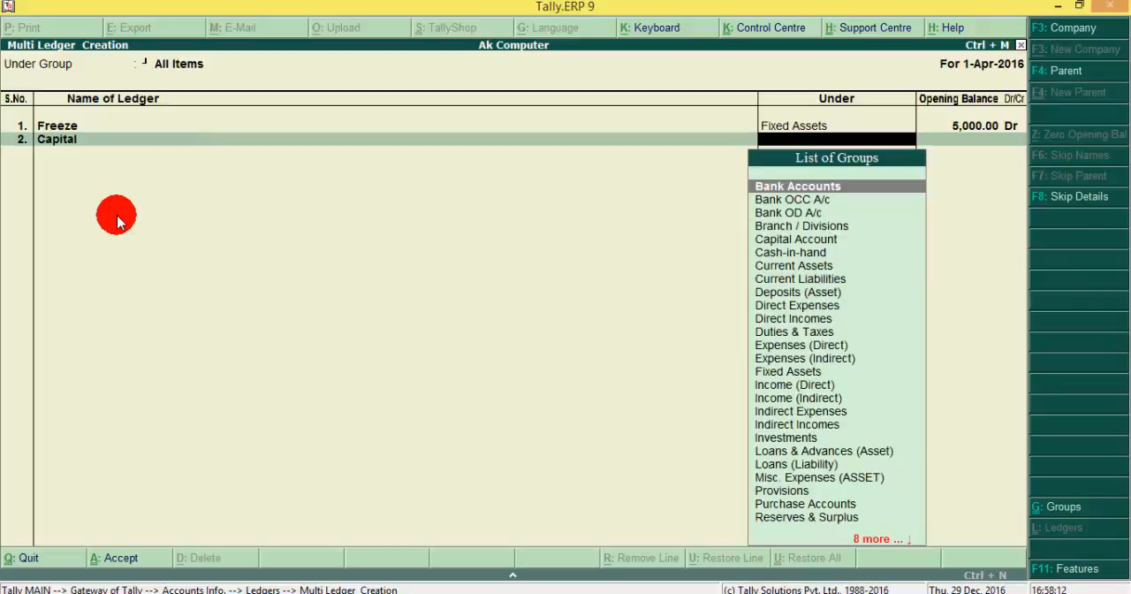
type("Ca")
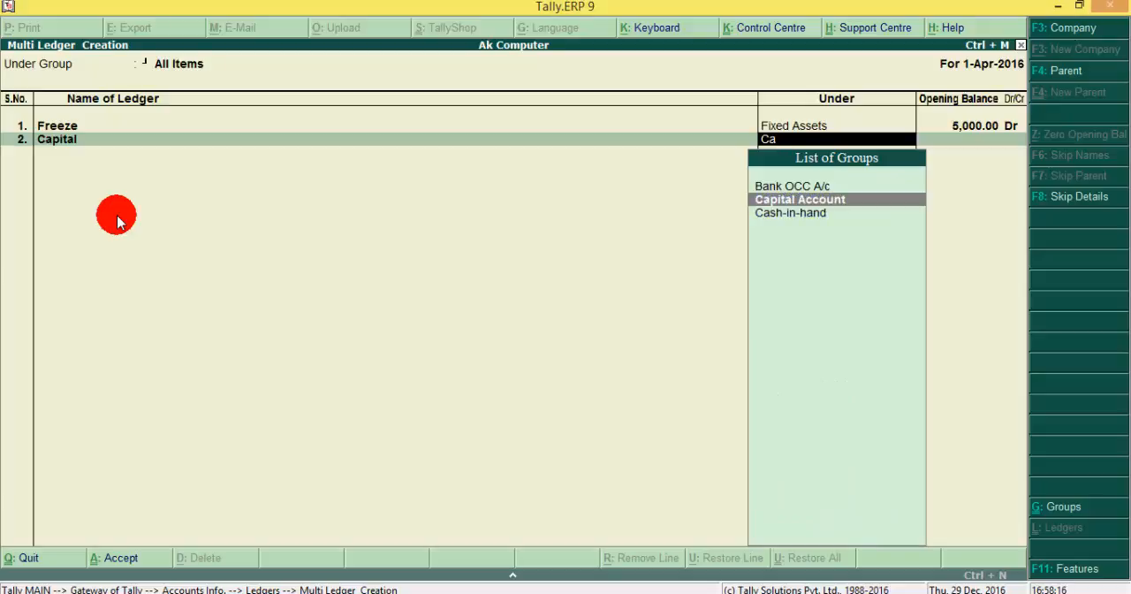
key("Return")
type("50,0")
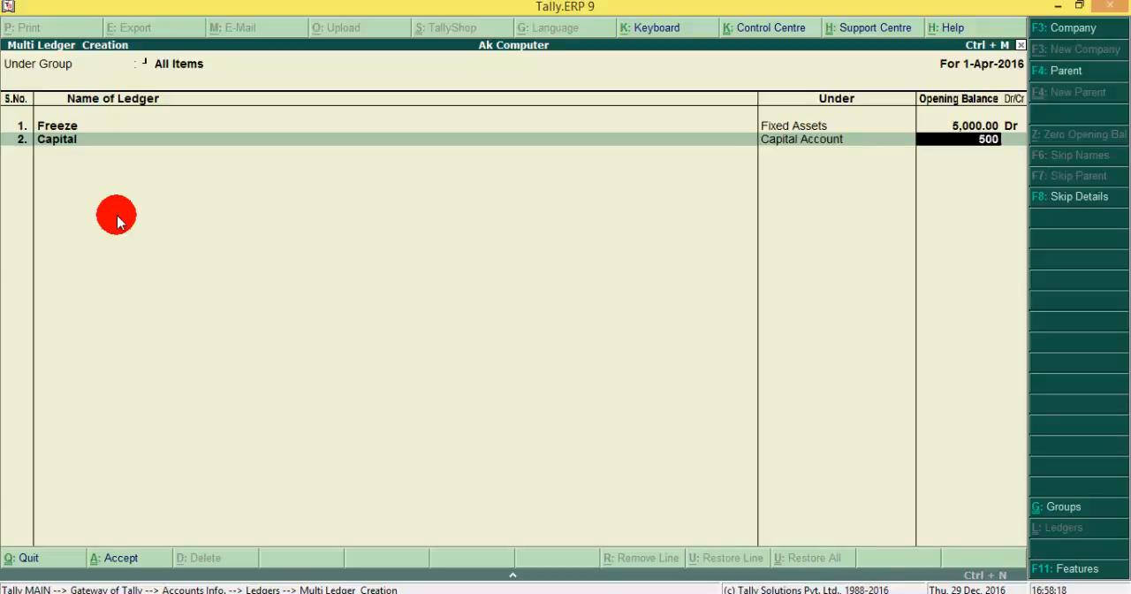
type("00")
key("Return")
Step: Name the third ledger in the list Drawing and place it under Capital Account
key("Return")
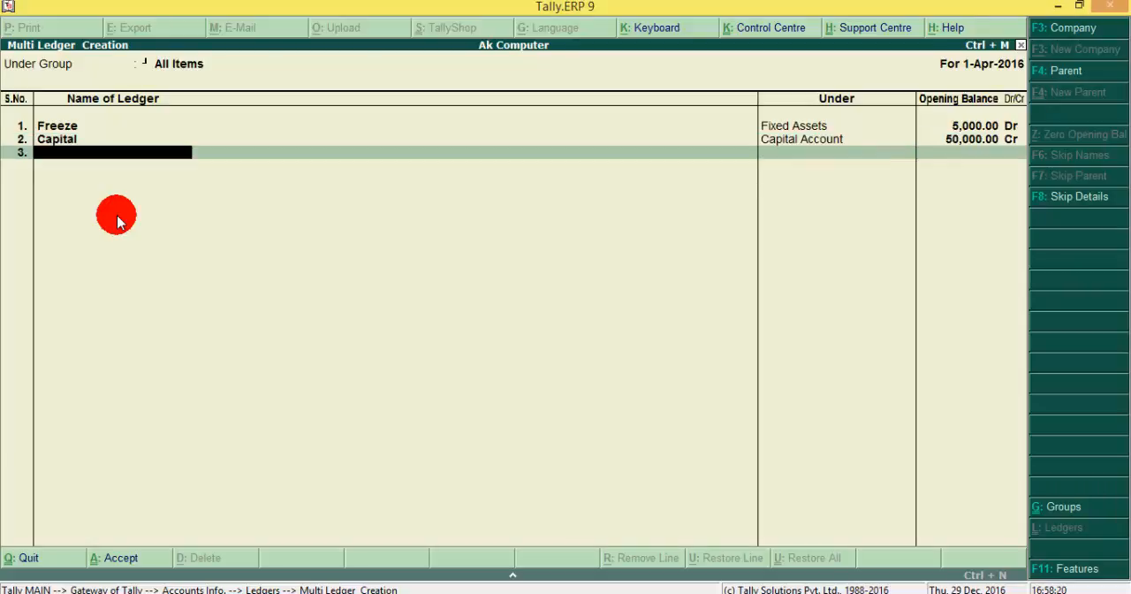
type("Drawing")
key("Return")
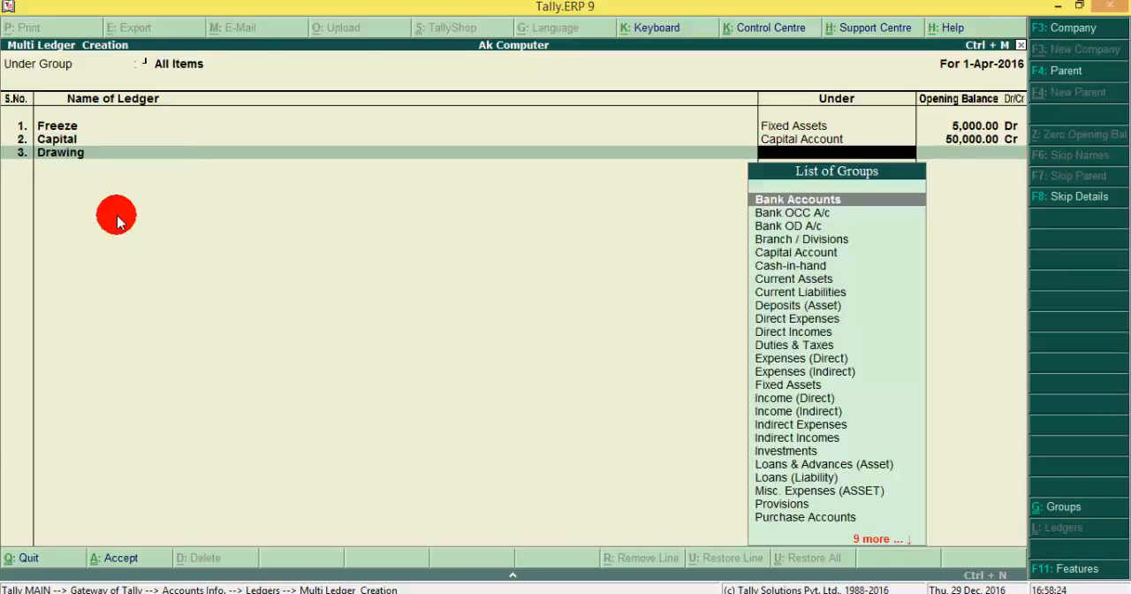
type("Ca")
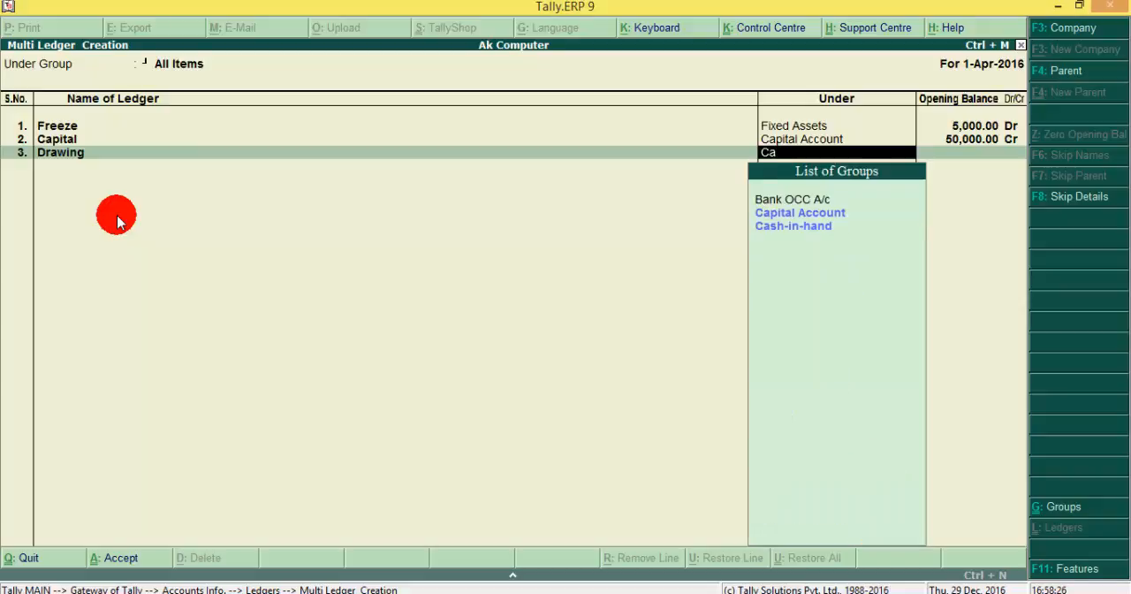
key("Return")
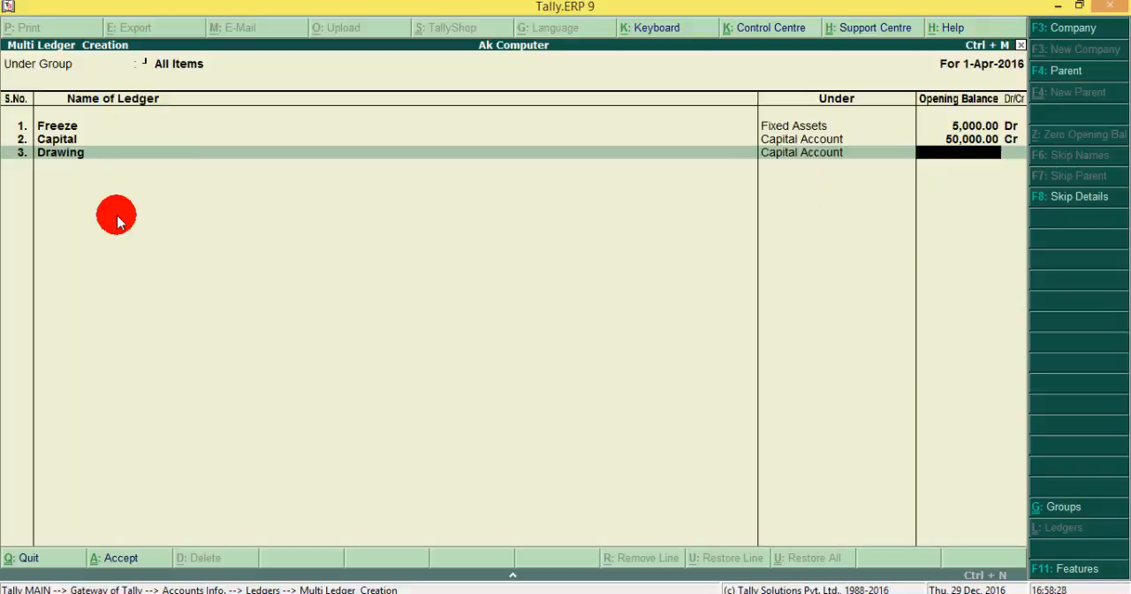
Step: Set the Drawing ledger's opening balance to 1,000.00 Dr and save the batch of ledgers
type("000")
key("BackSpace")
key("BackSpace")
key("BackSpace")
type("1000")
key("Return")
type("d")
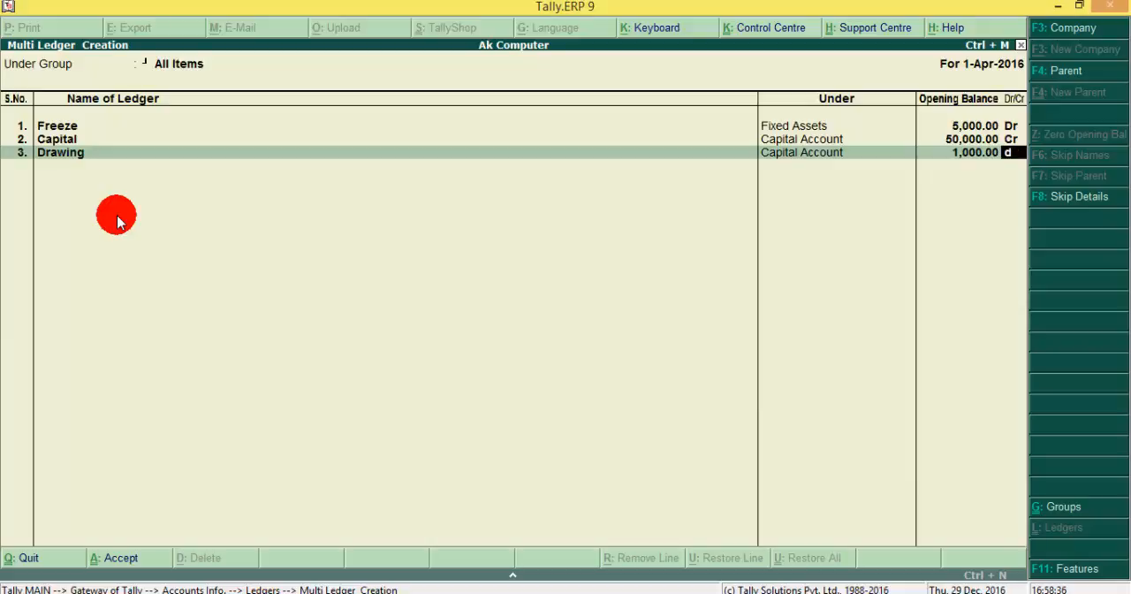
type("r")
key("Return")
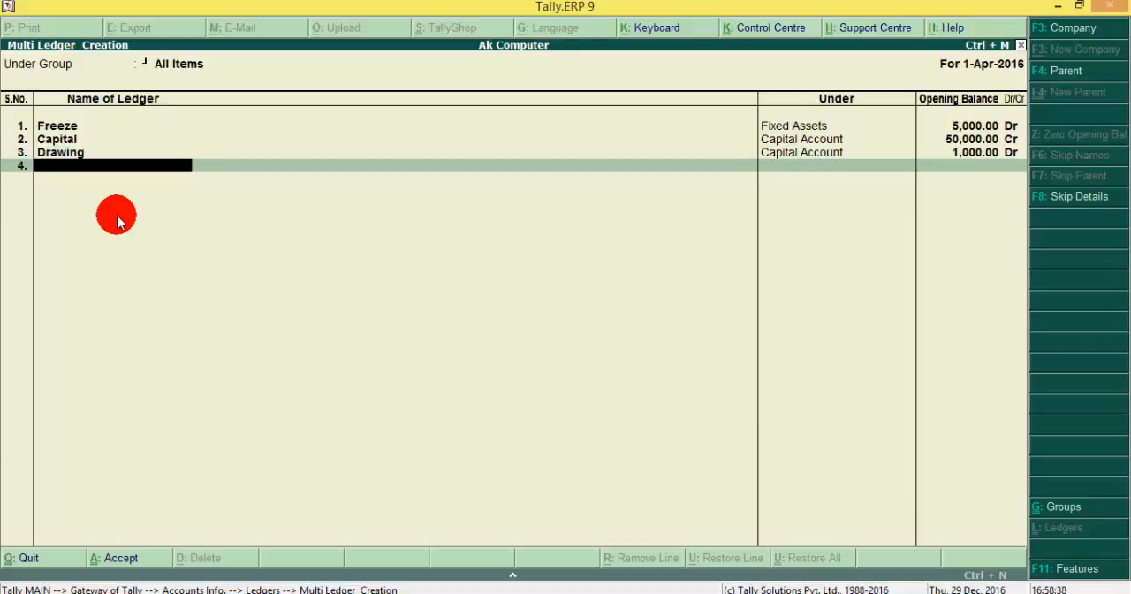
key("Return")
key("Return")
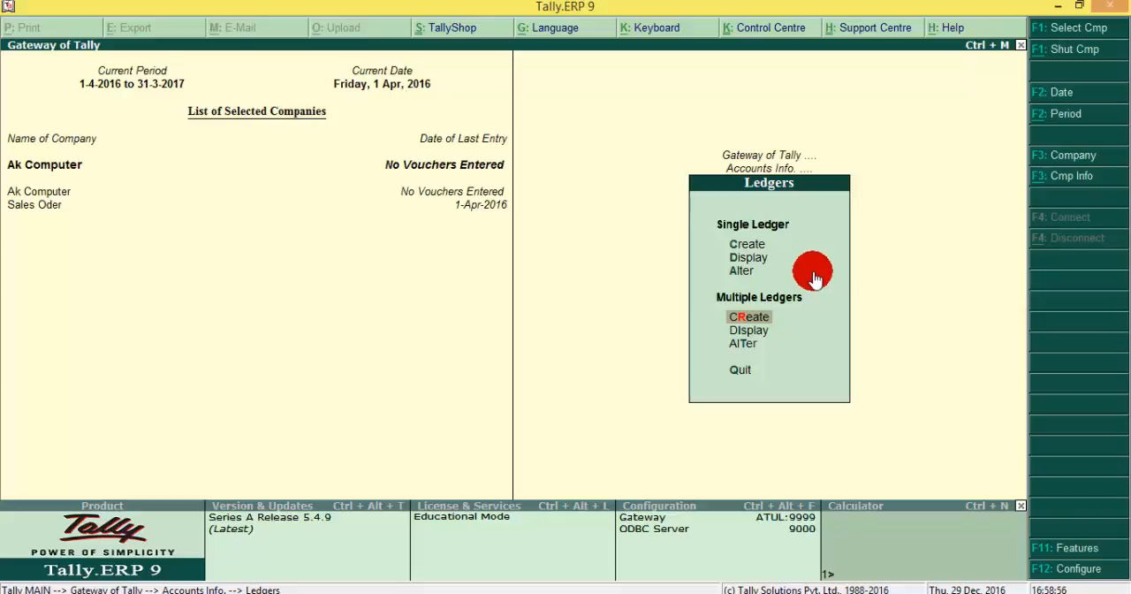
Step: Open the existing Bank ledger for alteration as a single ledger
key("Down")
key("Down")
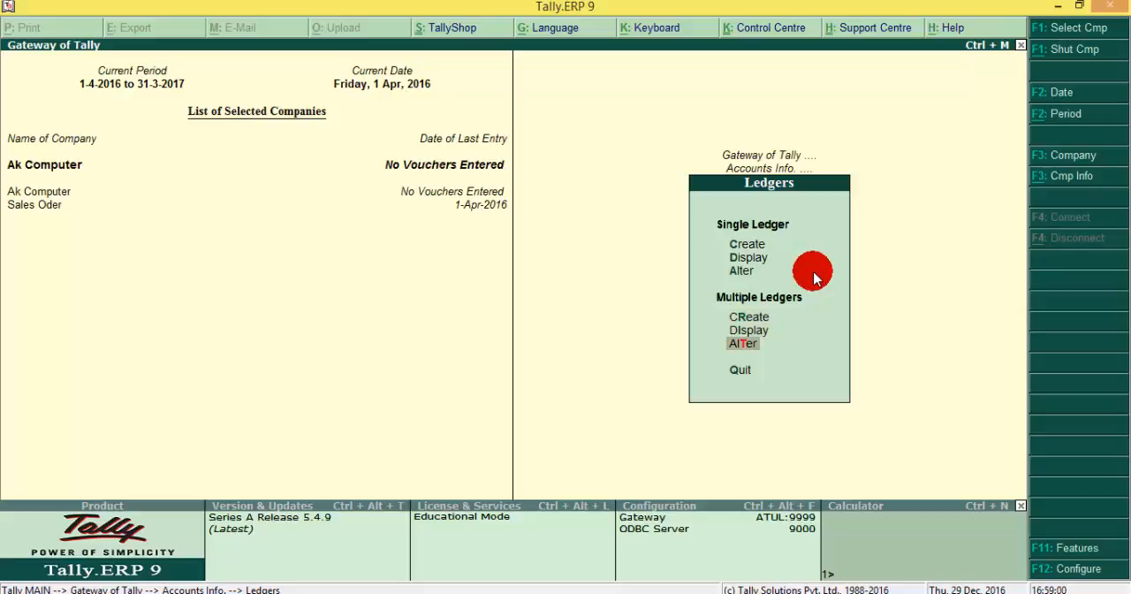
key("Up")
key("Up")
key("Up")
key("Up")
key("Down")
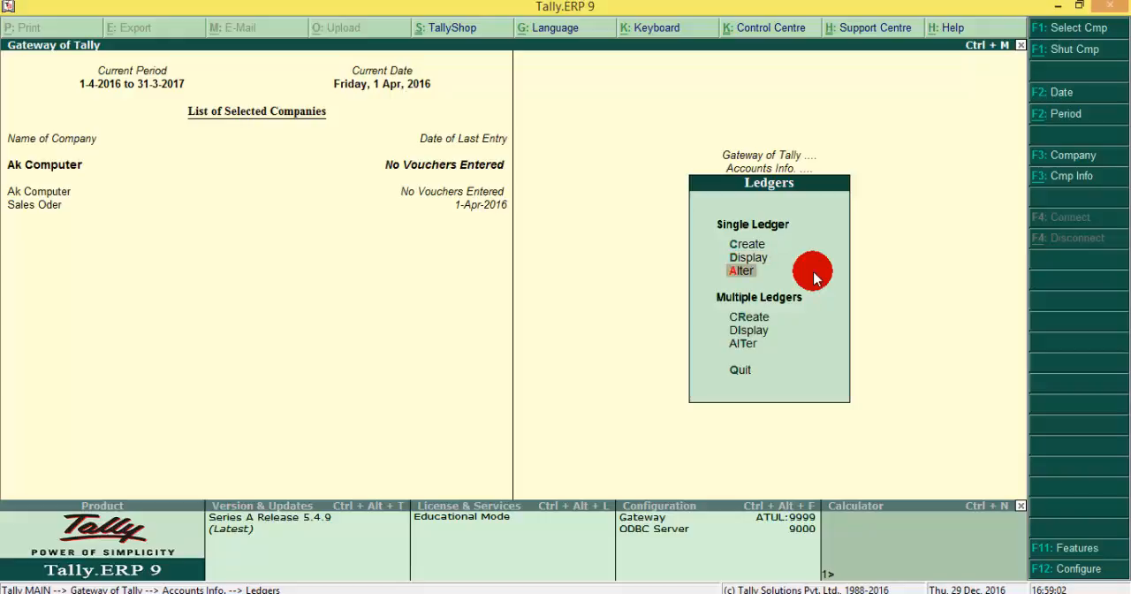
key("Return")
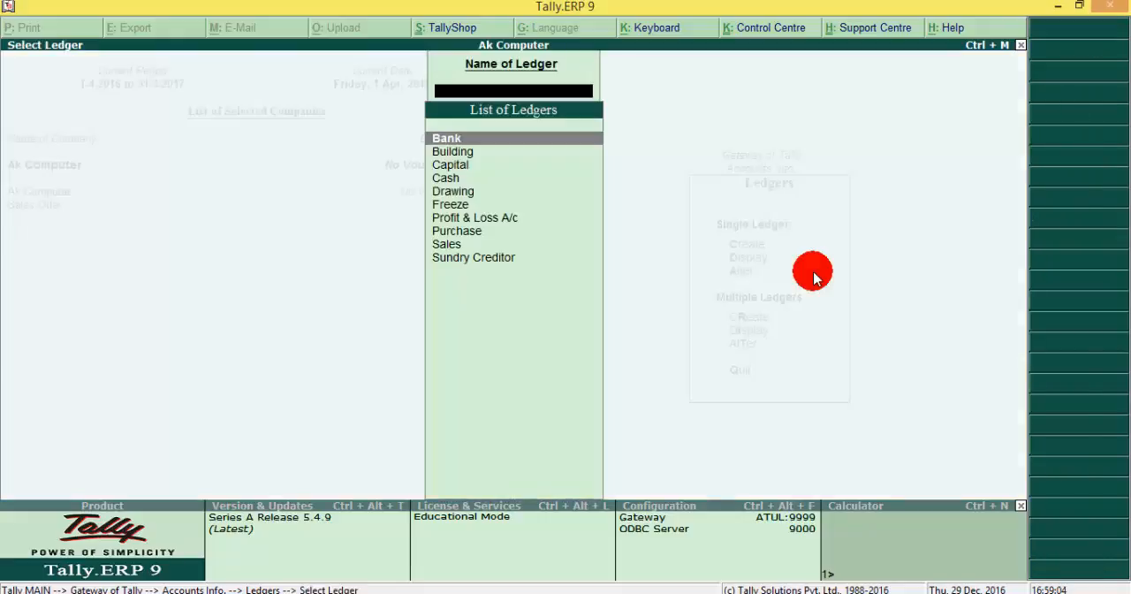
key("Return")
key("Return")
key("Return")
key("Return")
key("Return")
key("Return")
key("Return")
key("Return")
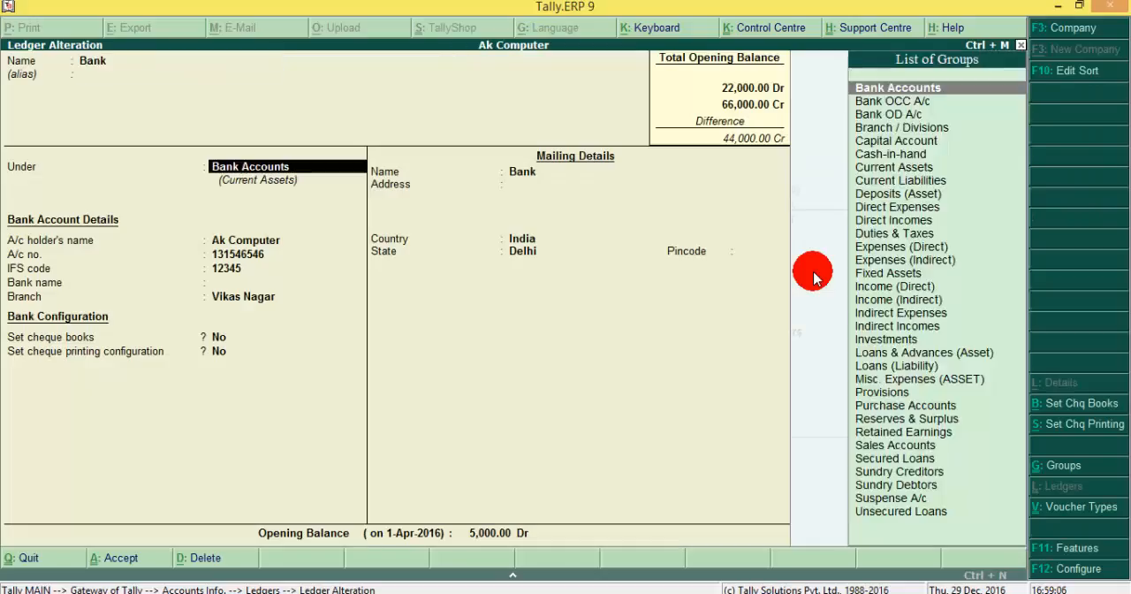
Step: Keep the Bank ledger's name, group, account and mailing details, accepting Not Applicable as the bank name
key("Return")
key("Return")
key("Return")
key("Return")
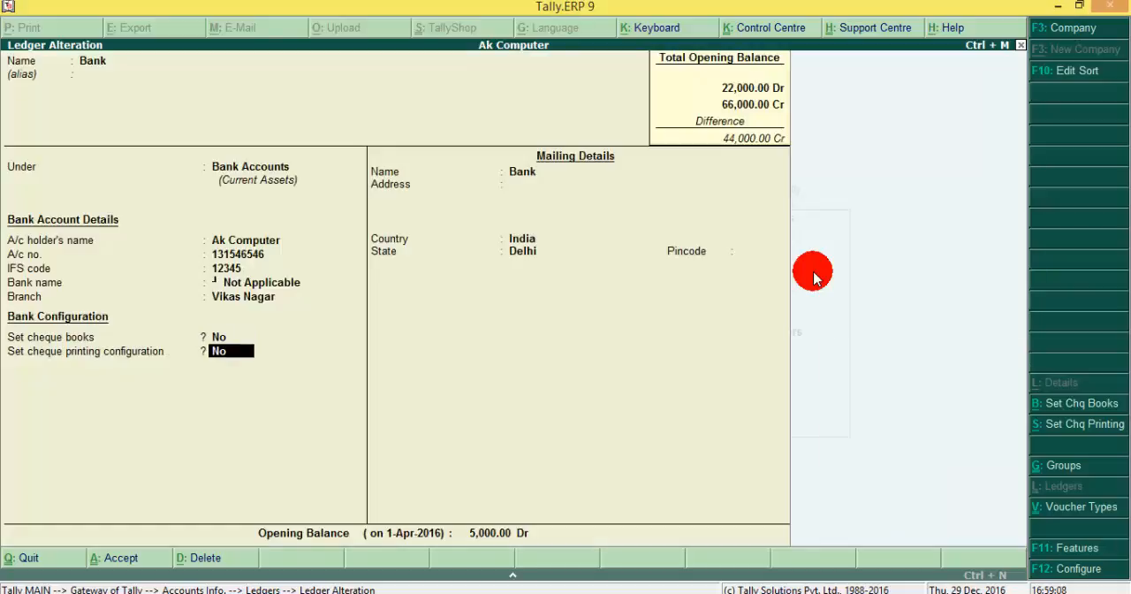
key("Return")
key("Return")
key("Return")
key("Return")
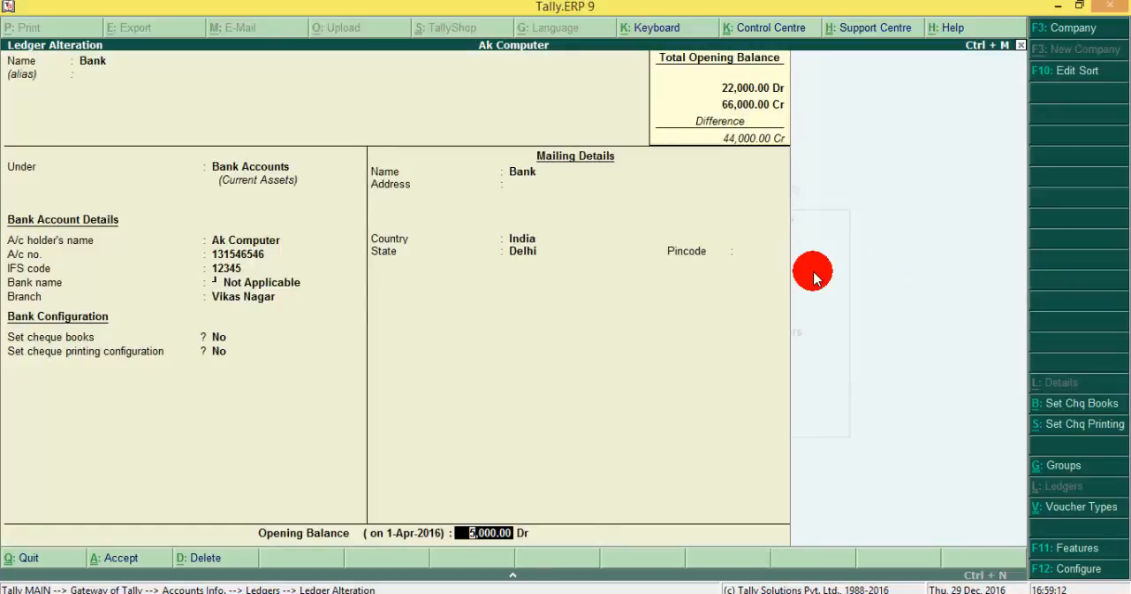
Step: Set the Bank ledger's opening balance to 5,005.00 Dr, save the alteration and return to the ledger options
type("5005")
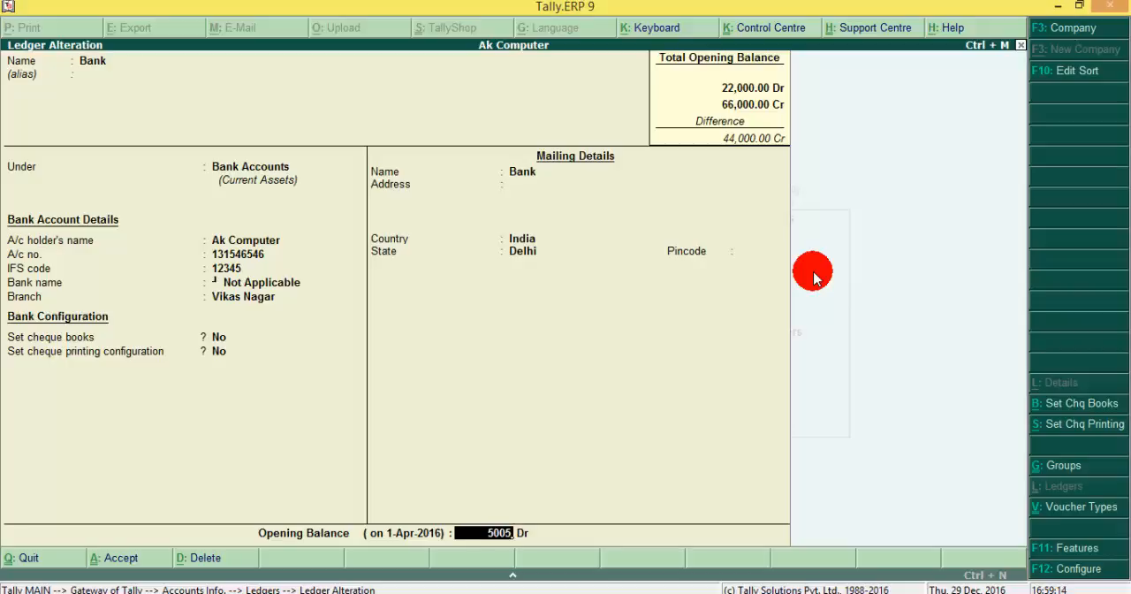
key("Return")
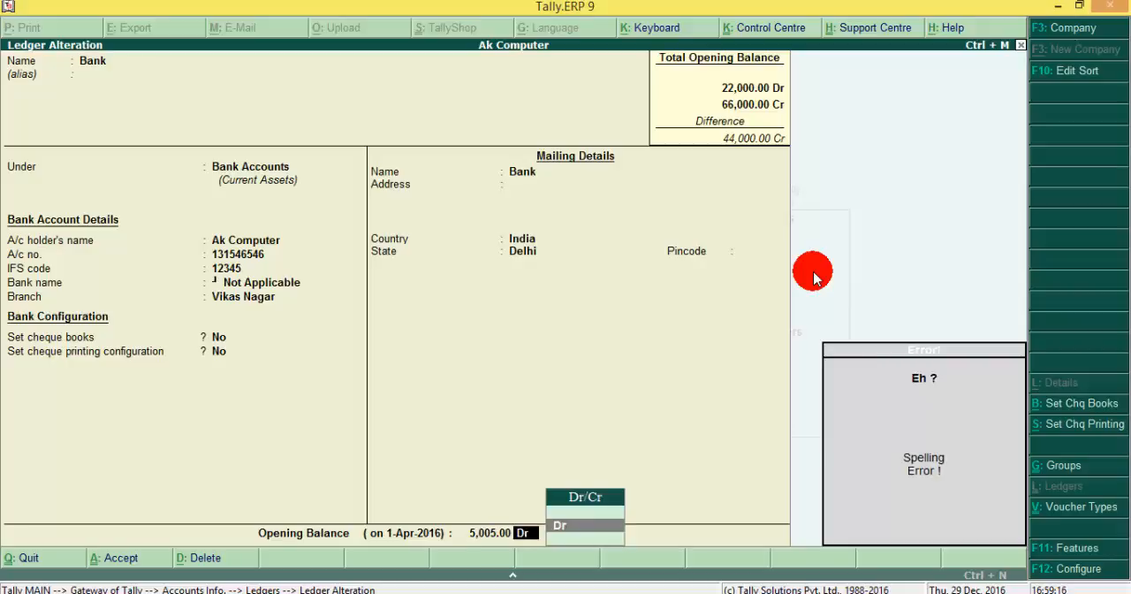
key("Return")
key("Return")
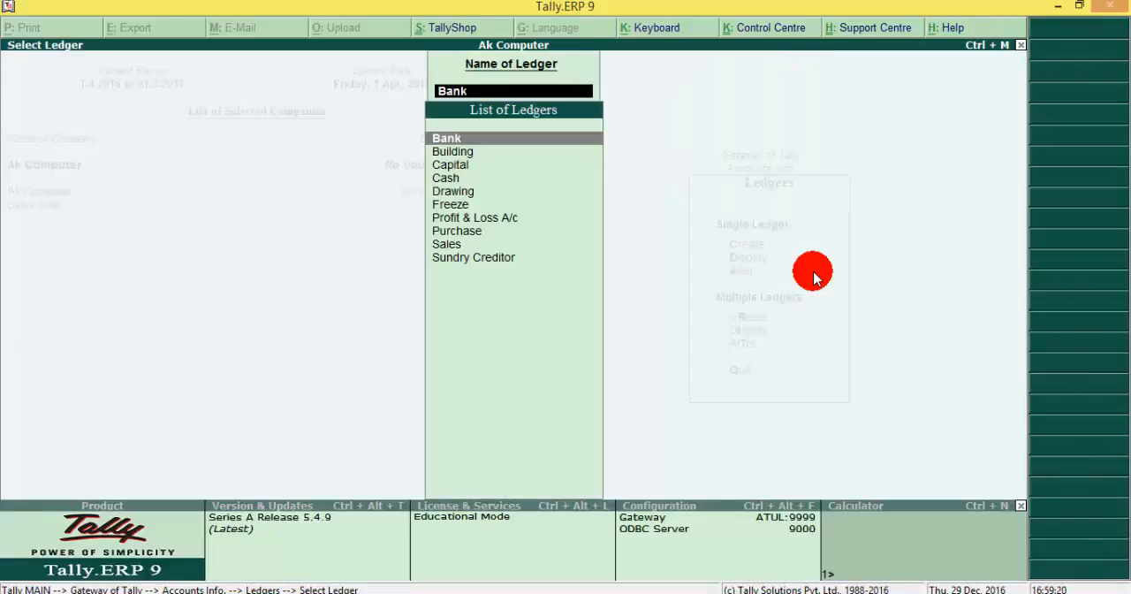
key("Escape")
key("Escape")
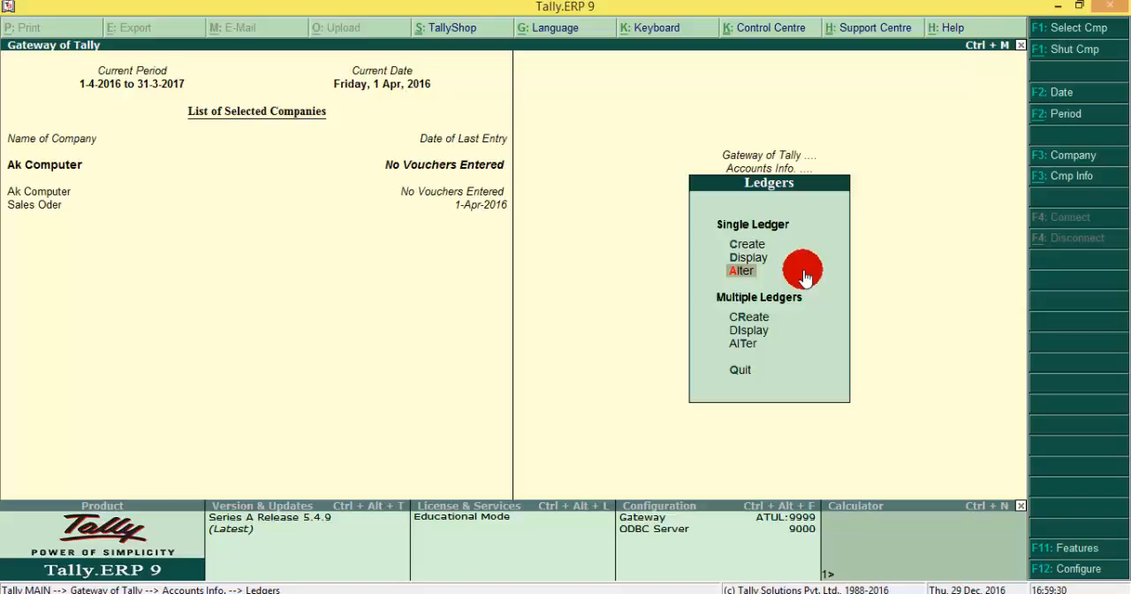
Step: Display all ledgers under All Items to review their groups and opening balances, then close the list
key("Down")
key("Down")
key("Down")
key("Up")
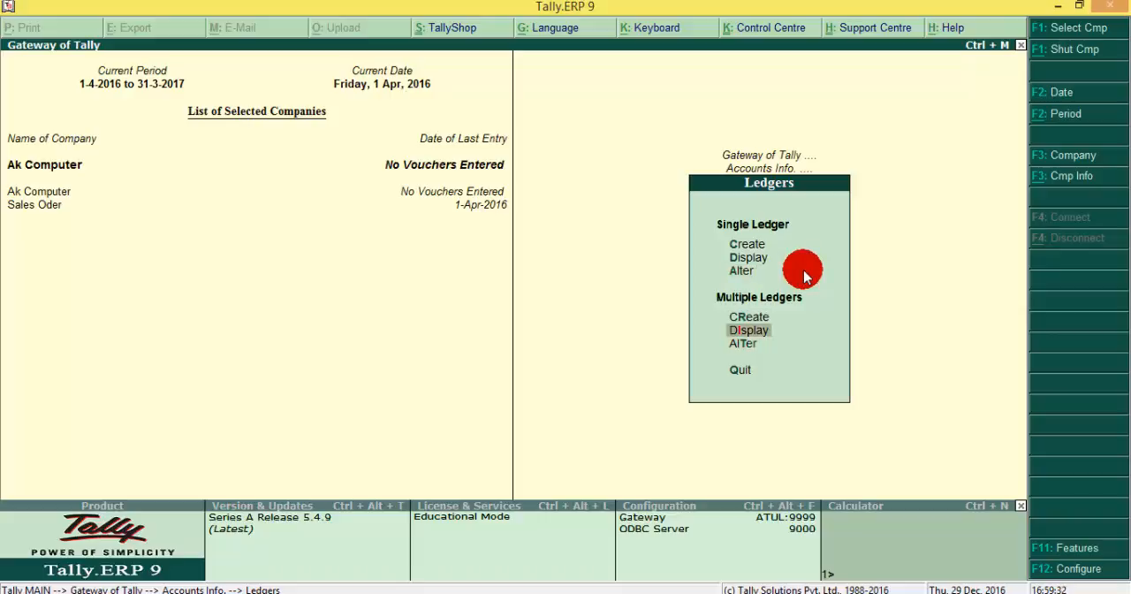
key("Return")
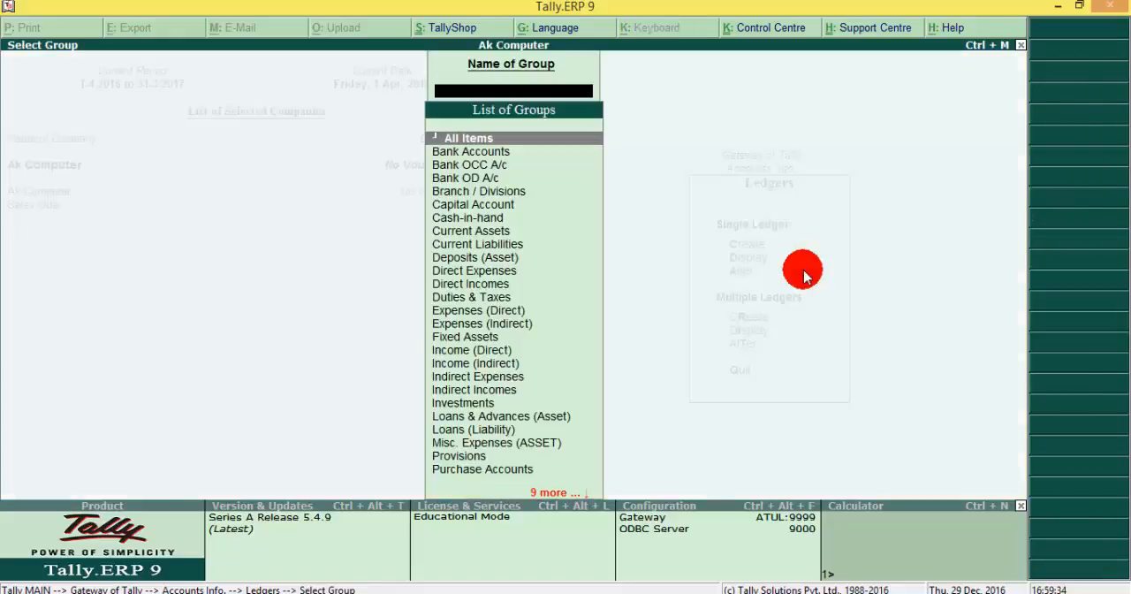
key("Return")
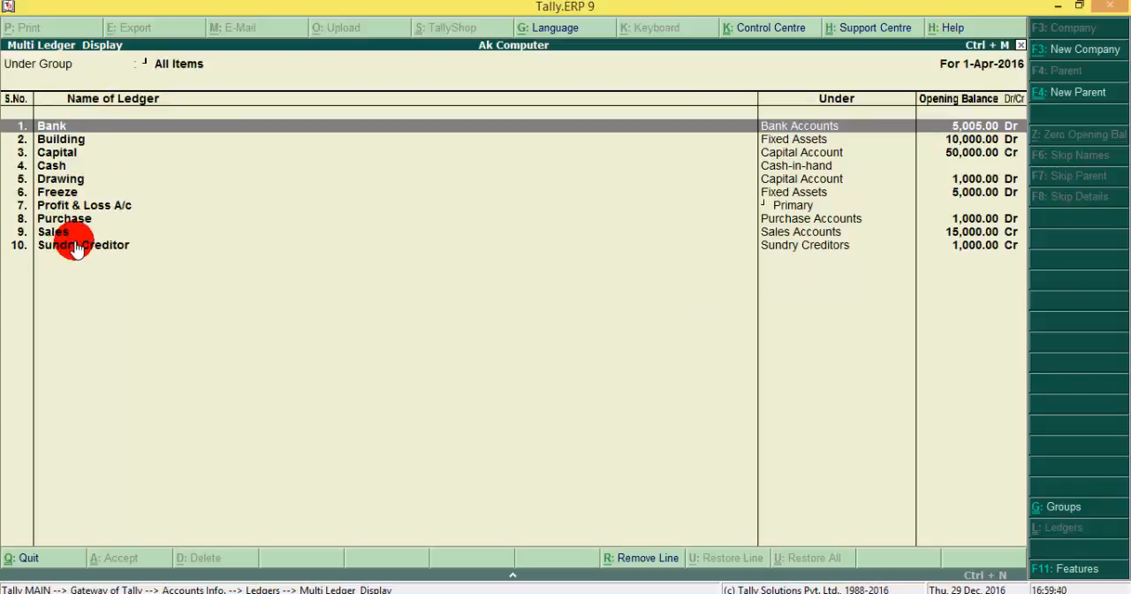
key("Escape")
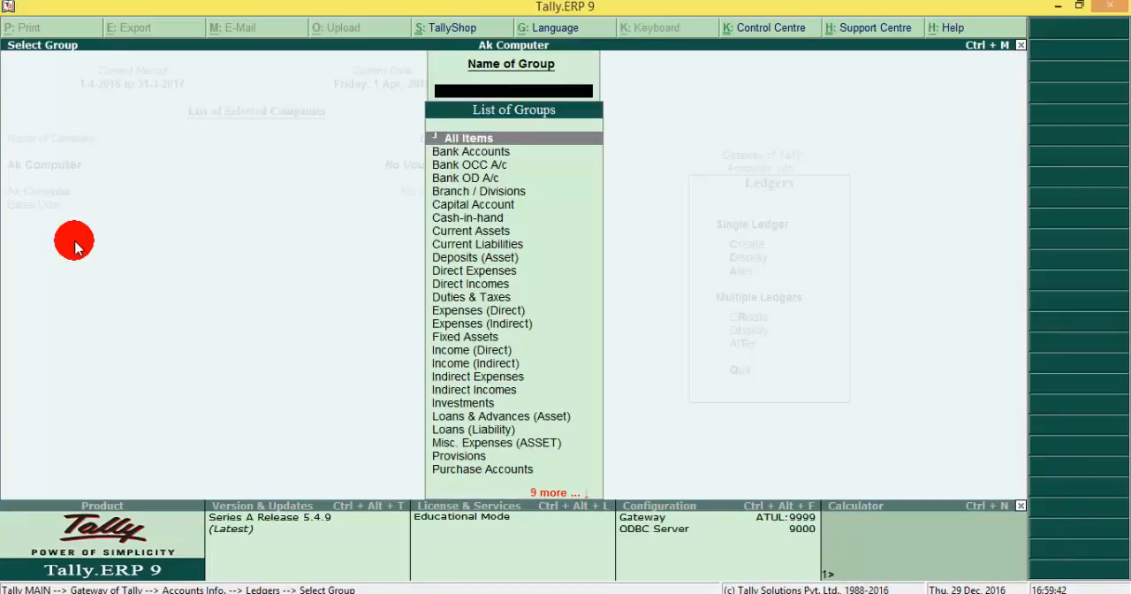
key("Escape")
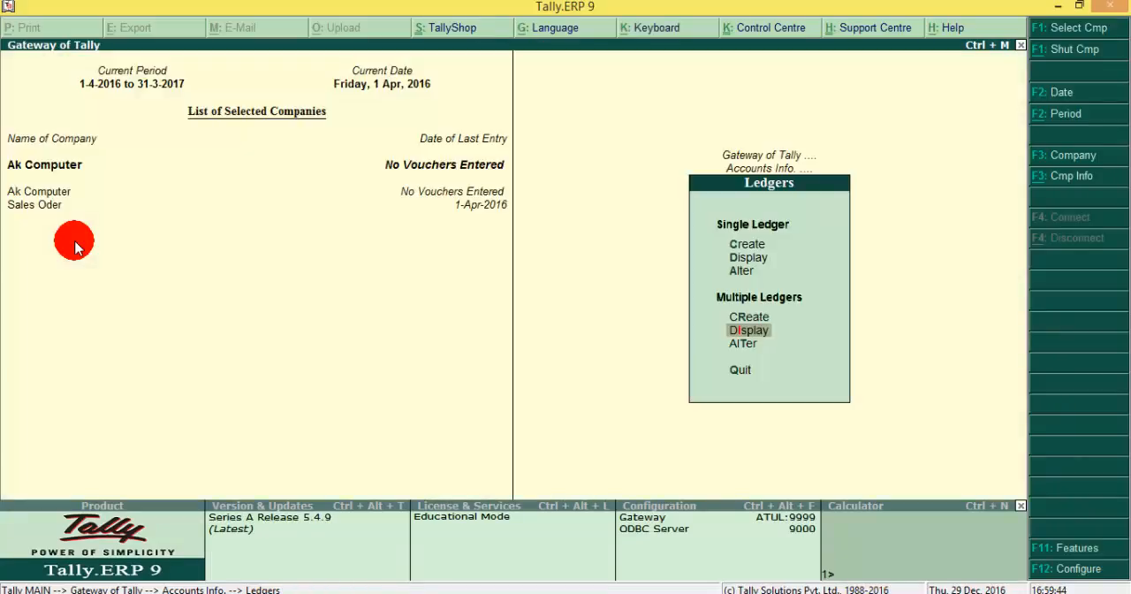